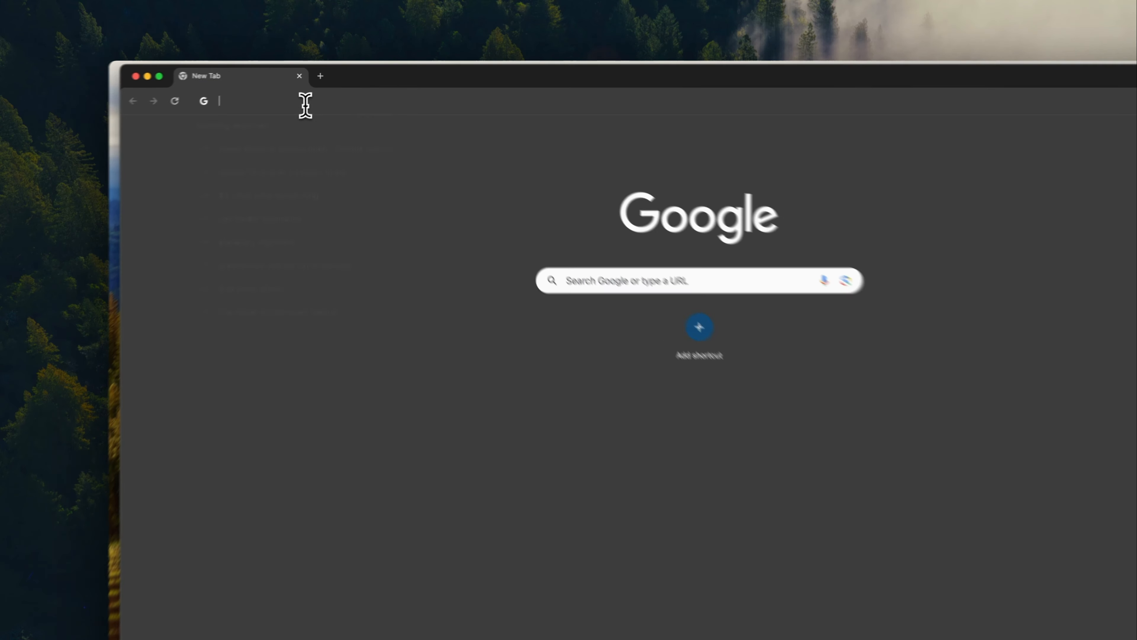
# - Go to gmail.com in the browser
pyautogui.click(292, 108)
pyautogui.write('gmail.c')
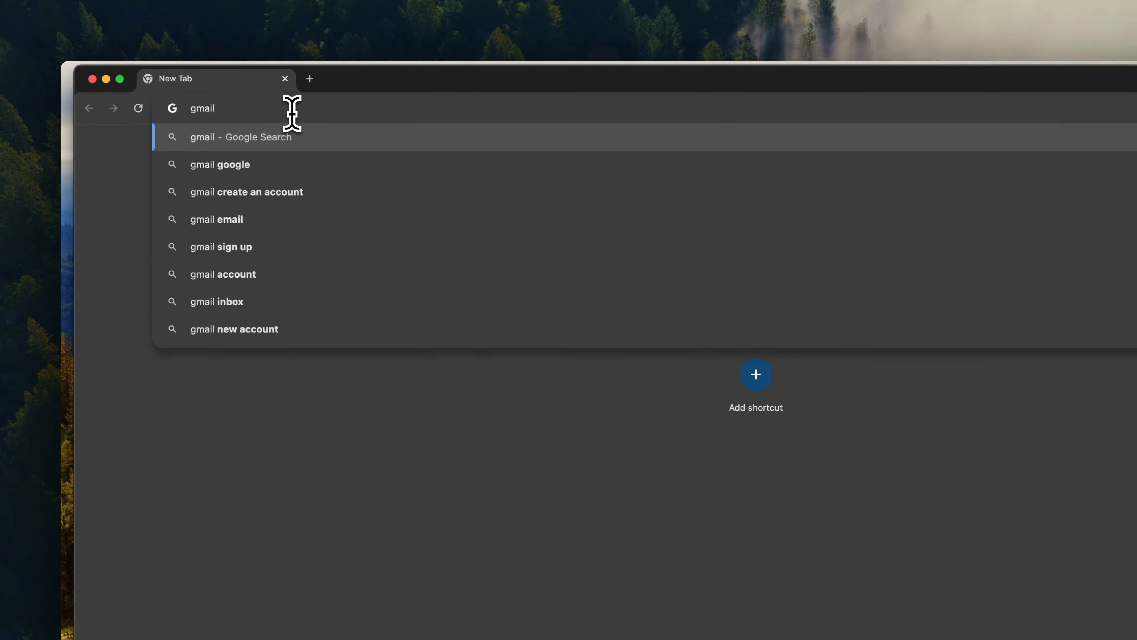
pyautogui.write('om')
pyautogui.press('Return')
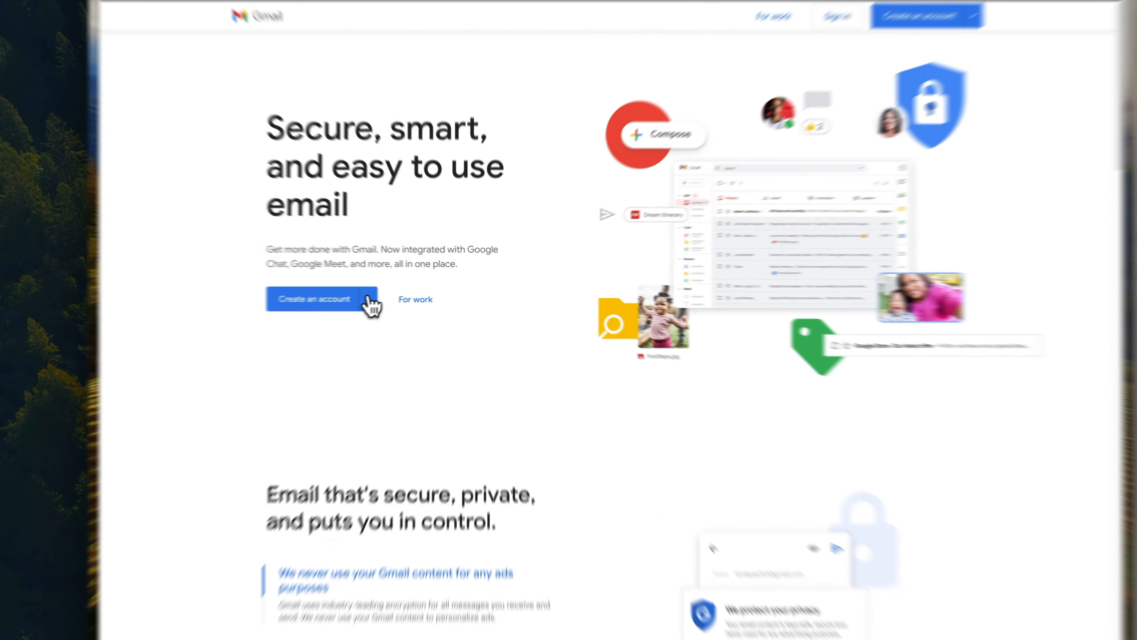
# - Start a personal-use Google account and submit the first and last name
pyautogui.click(407, 291)
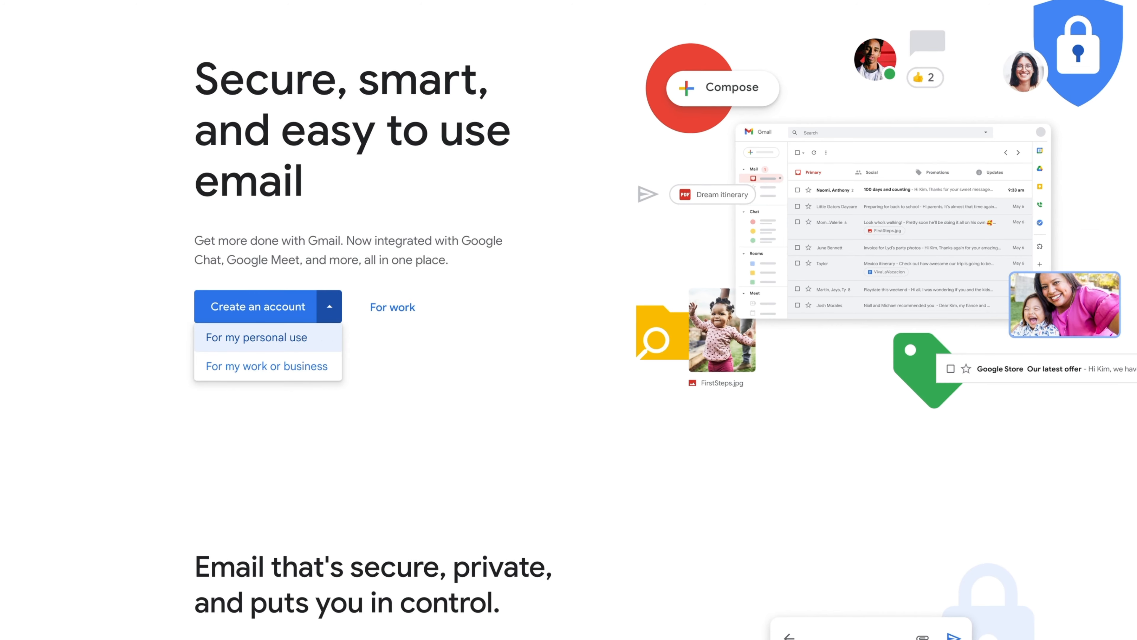
pyautogui.click(326, 342)
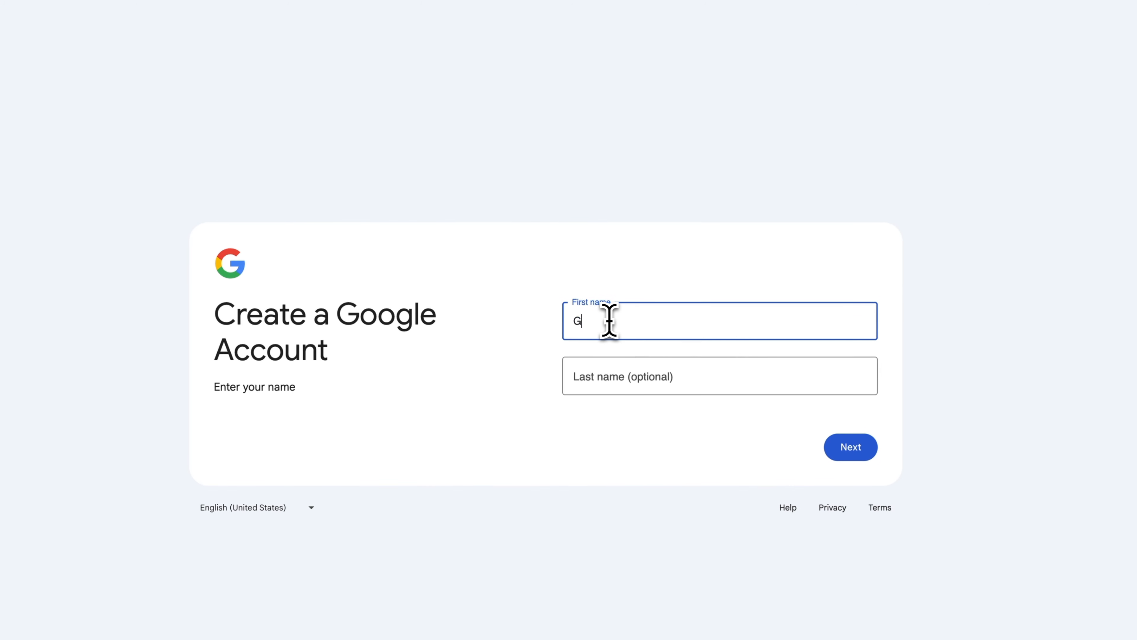
pyautogui.press('Tab')
pyautogui.write('Guides')
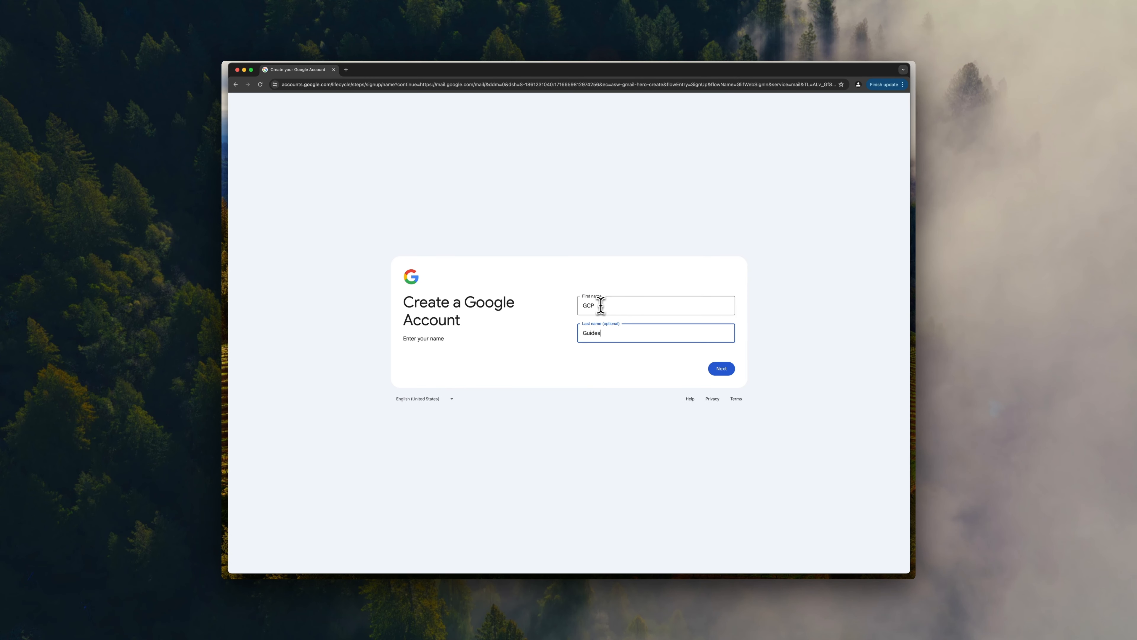
pyautogui.click(729, 373)
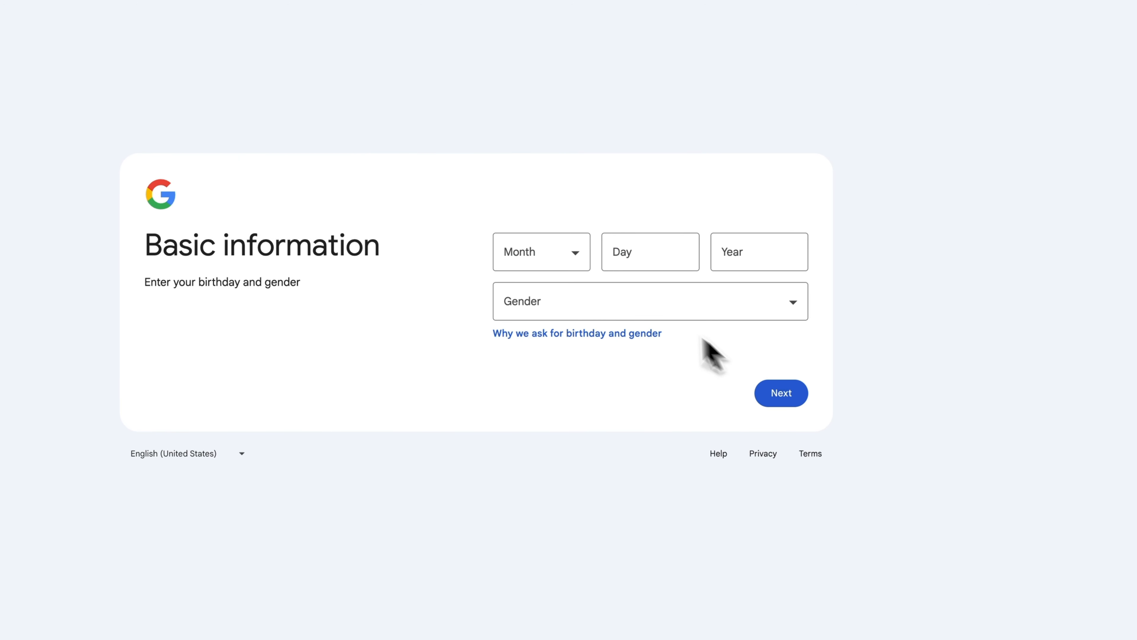
pyautogui.click(578, 256)
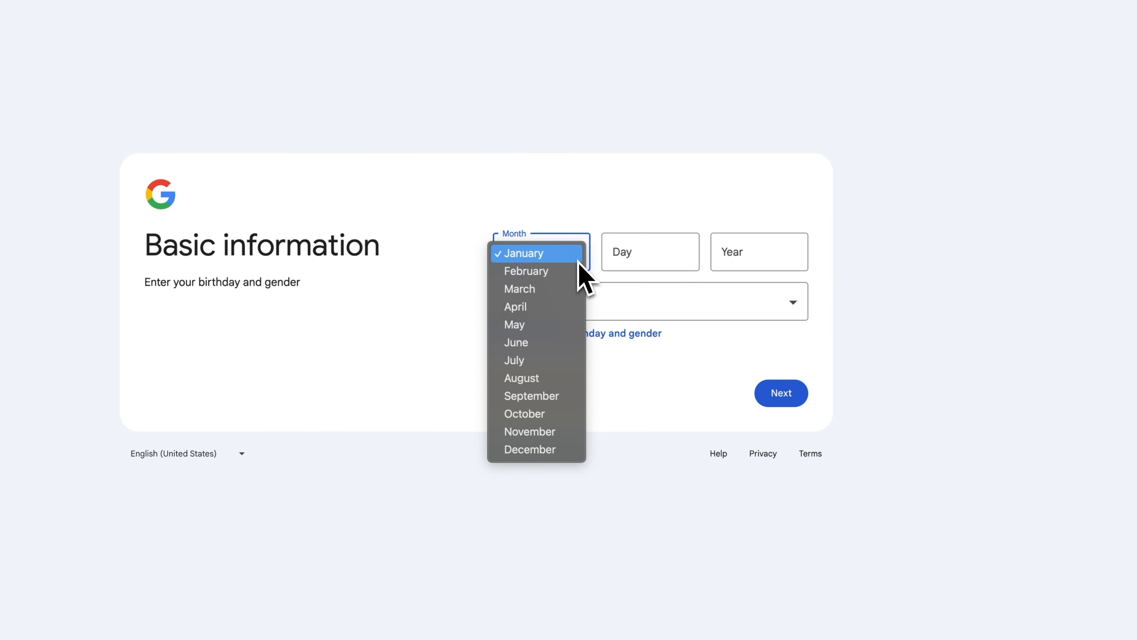
pyautogui.click(579, 259)
pyautogui.click(678, 259)
pyautogui.write('25')
pyautogui.click(738, 256)
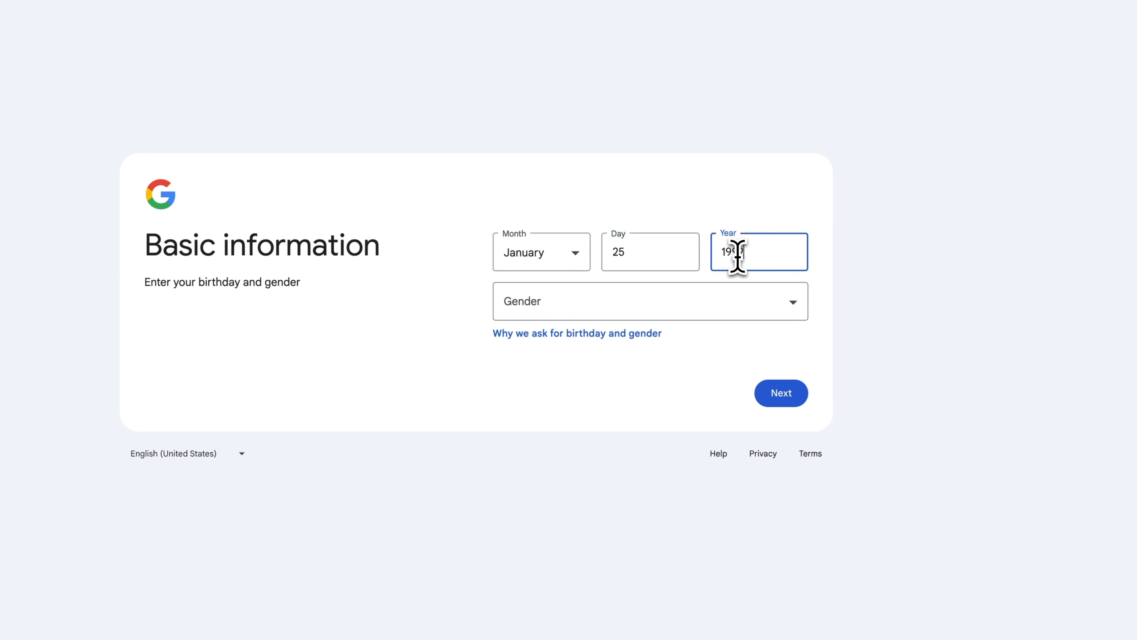
pyautogui.click(643, 313)
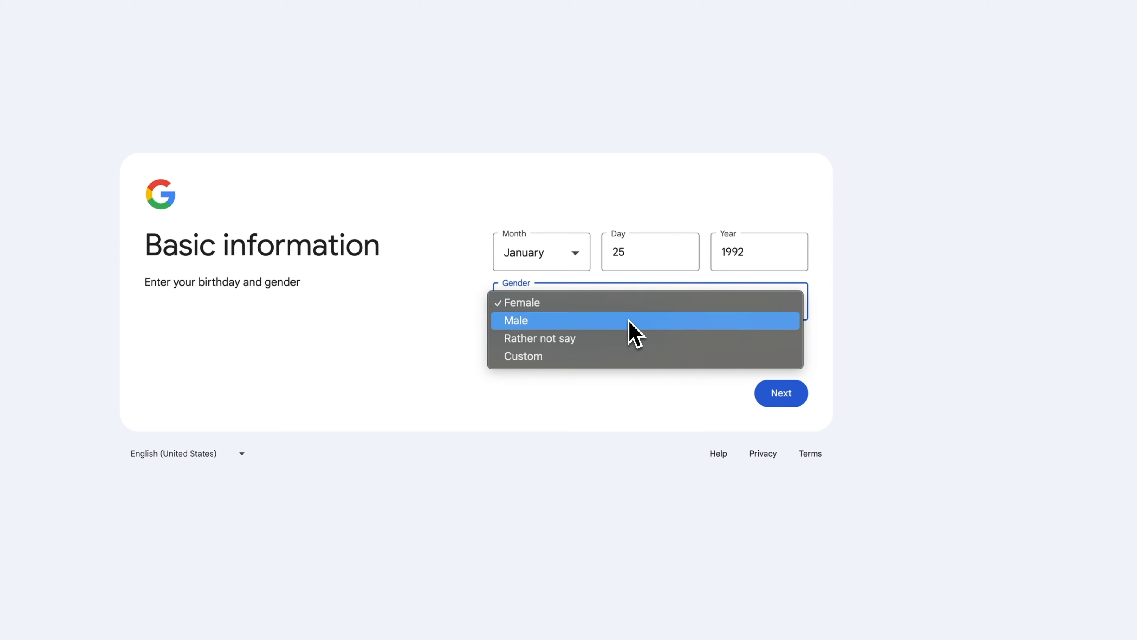
pyautogui.click(627, 321)
pyautogui.click(796, 393)
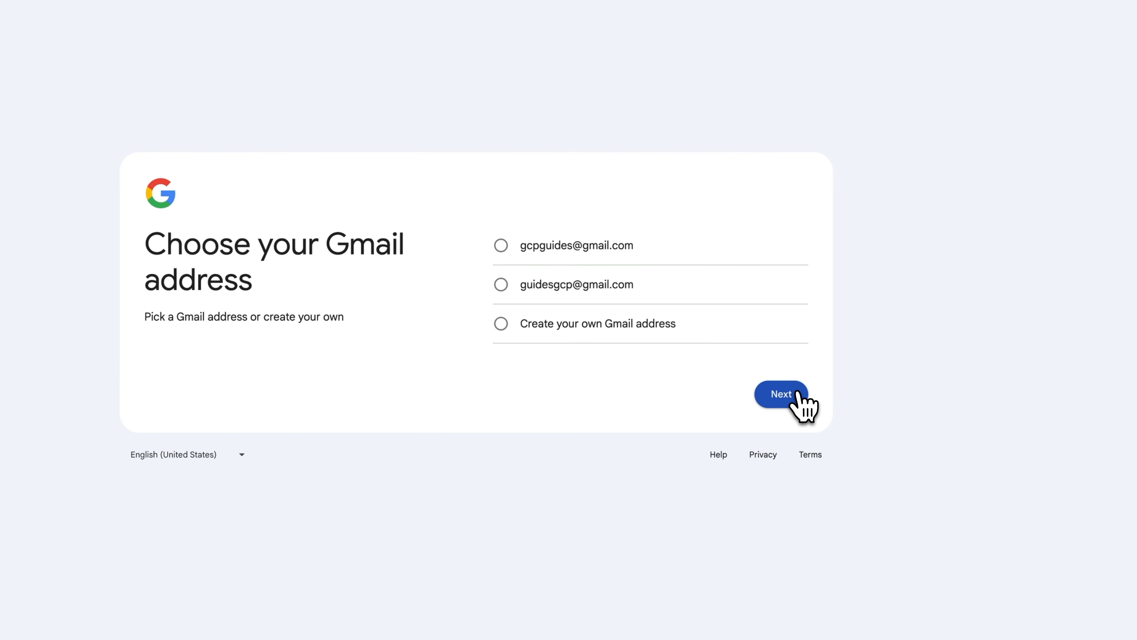
# - Choose to create a custom Gmail address, enter the desired username and confirm it
pyautogui.click(502, 245)
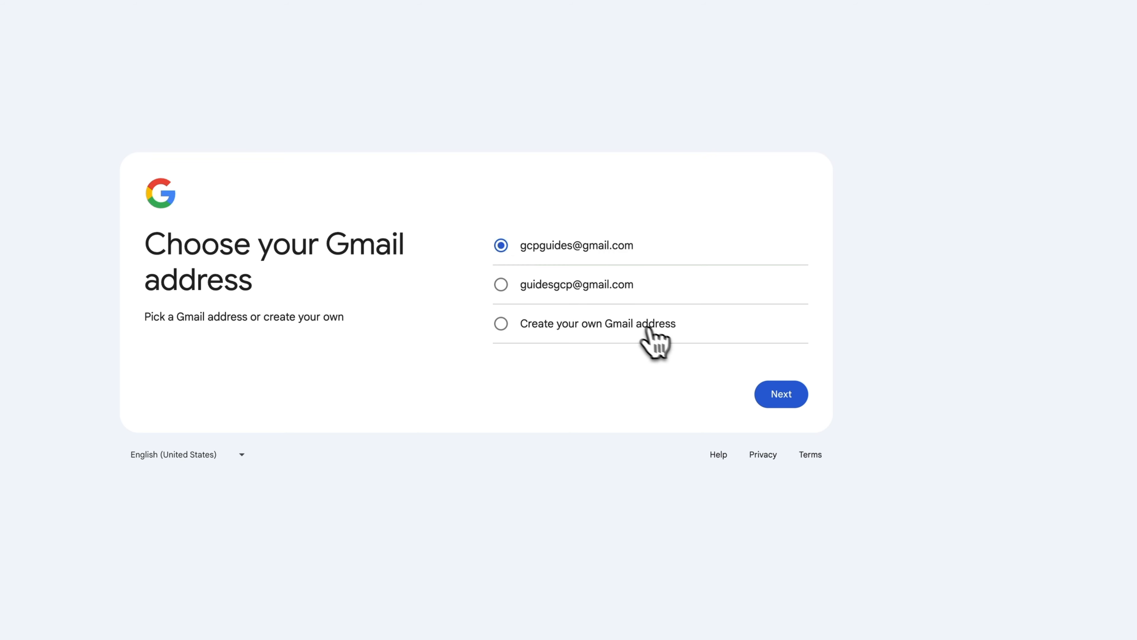
pyautogui.click(634, 322)
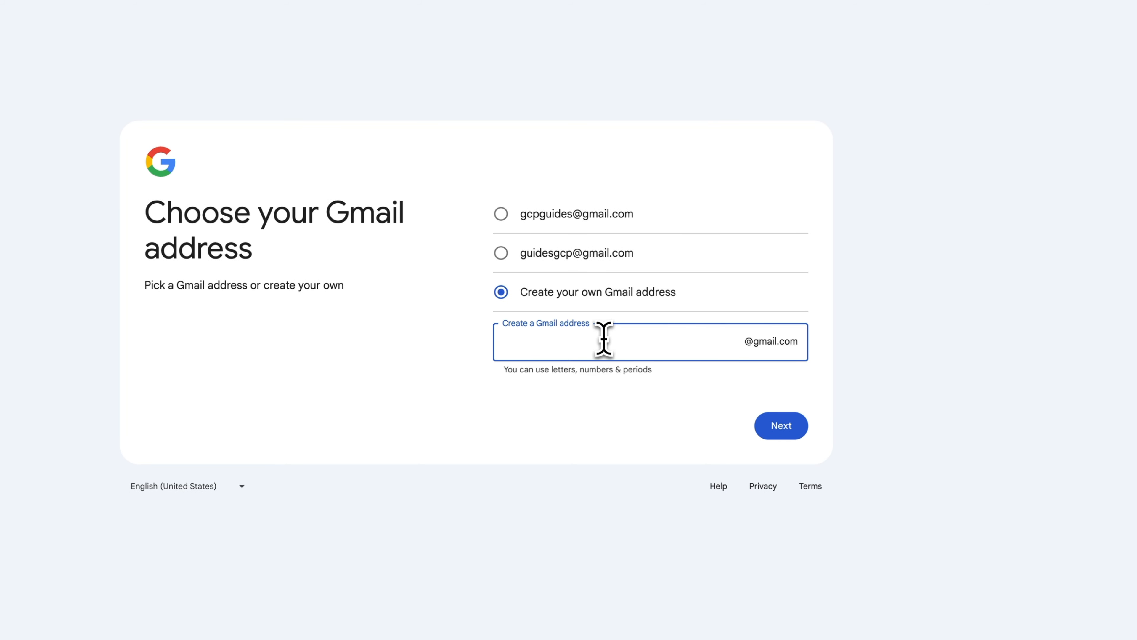
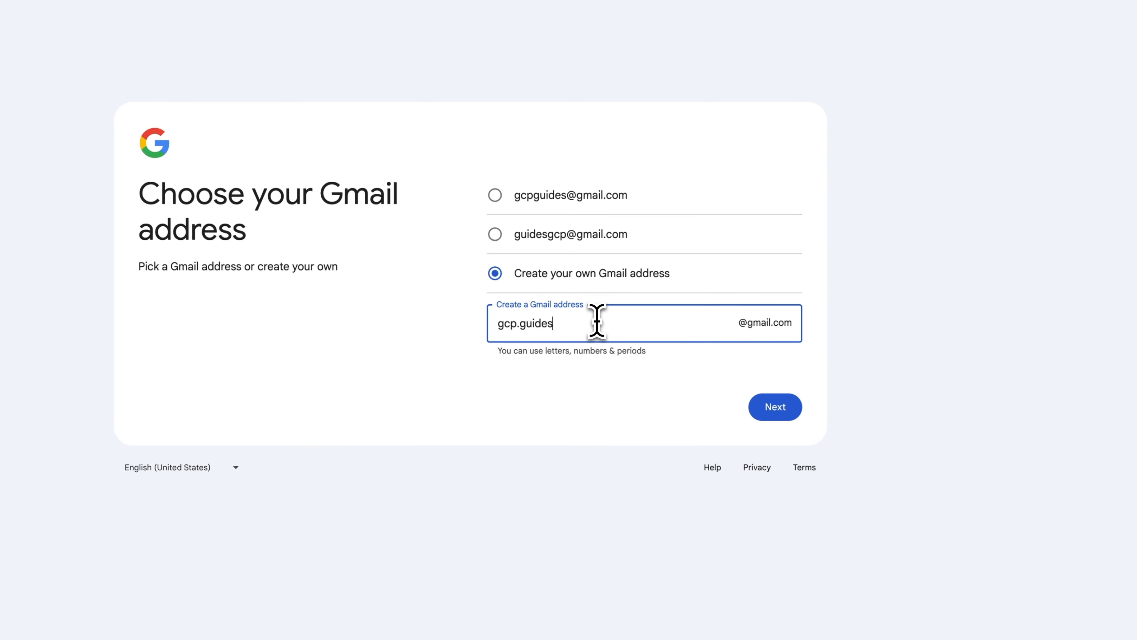
pyautogui.click(773, 407)
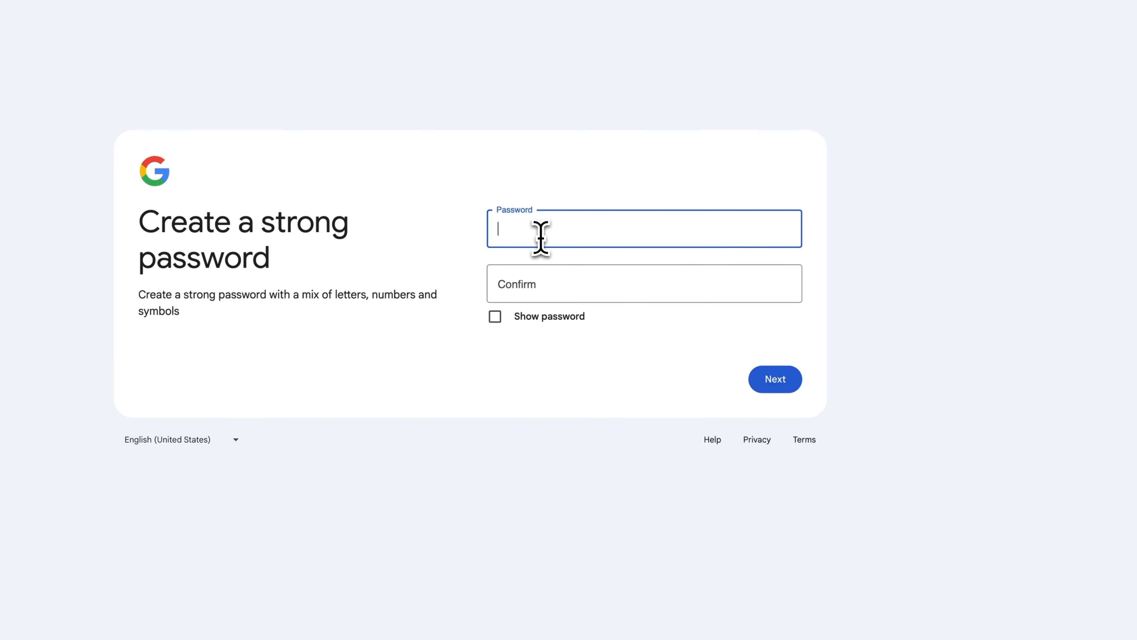
# - Enter and confirm the account password, skip the recovery email, and accept the account review
pyautogui.write('•••••••••')
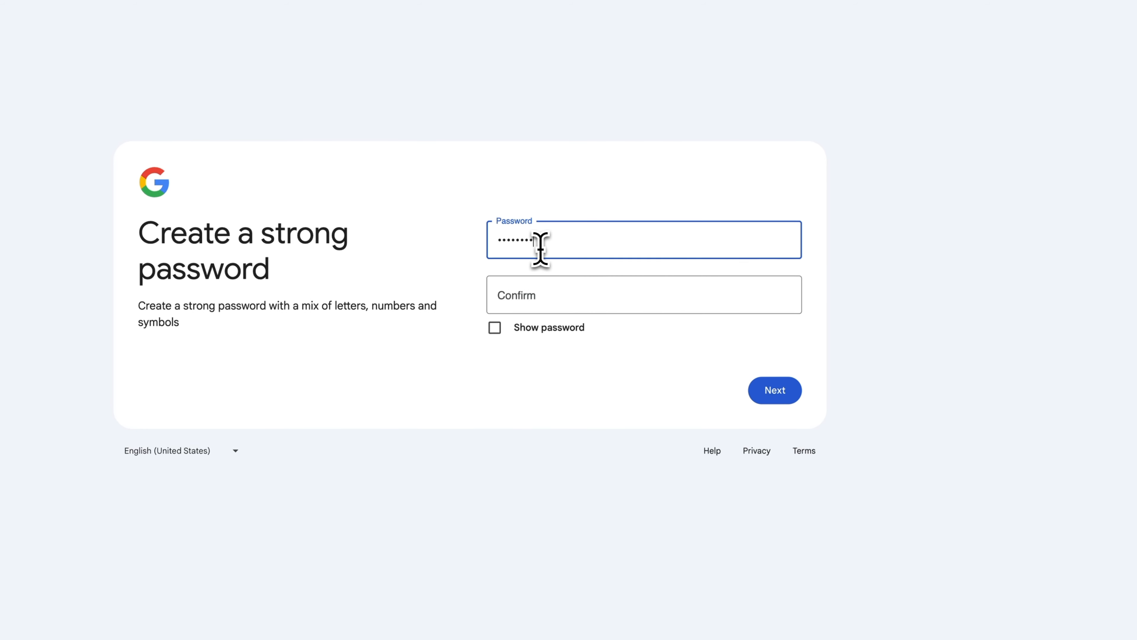
pyautogui.click(541, 296)
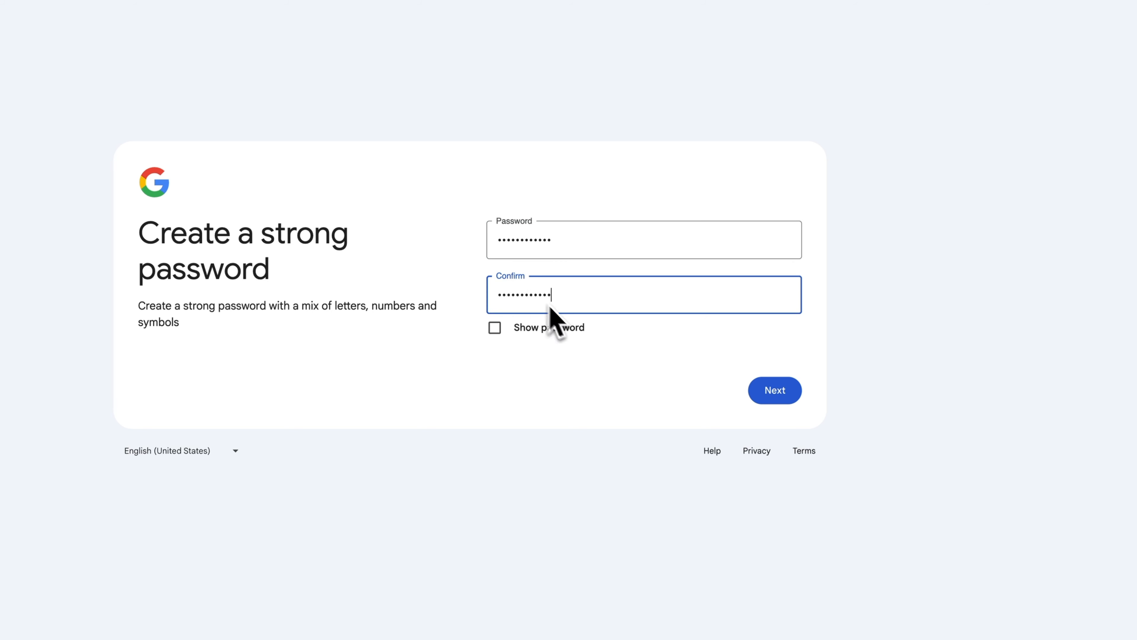
pyautogui.click(771, 394)
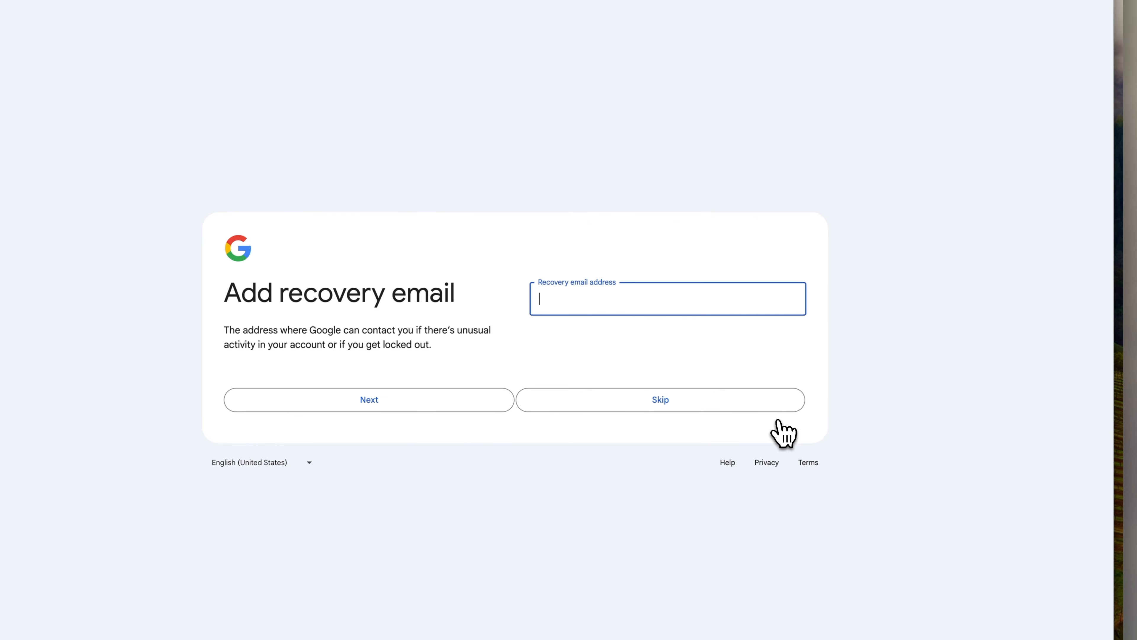
pyautogui.click(652, 400)
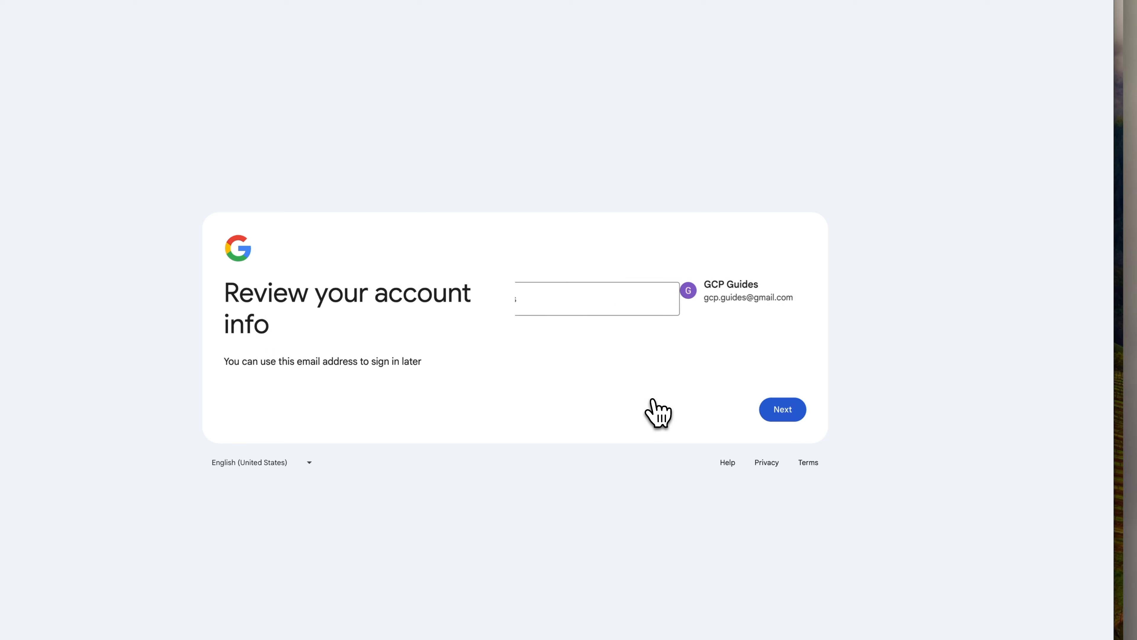
pyautogui.click(779, 412)
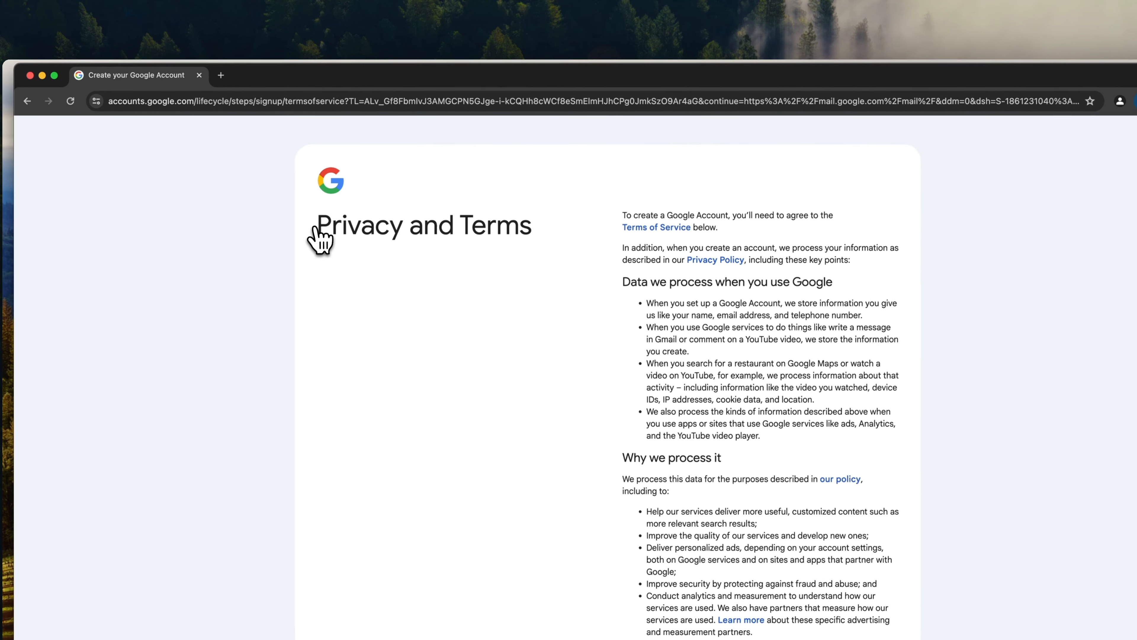
# - Agree to Google's Privacy and Terms and confirm the personalization settings
pyautogui.moveTo(220, 36); pyautogui.dragTo(276, 38)
pyautogui.moveTo(373, 228); pyautogui.dragTo(521, 236)
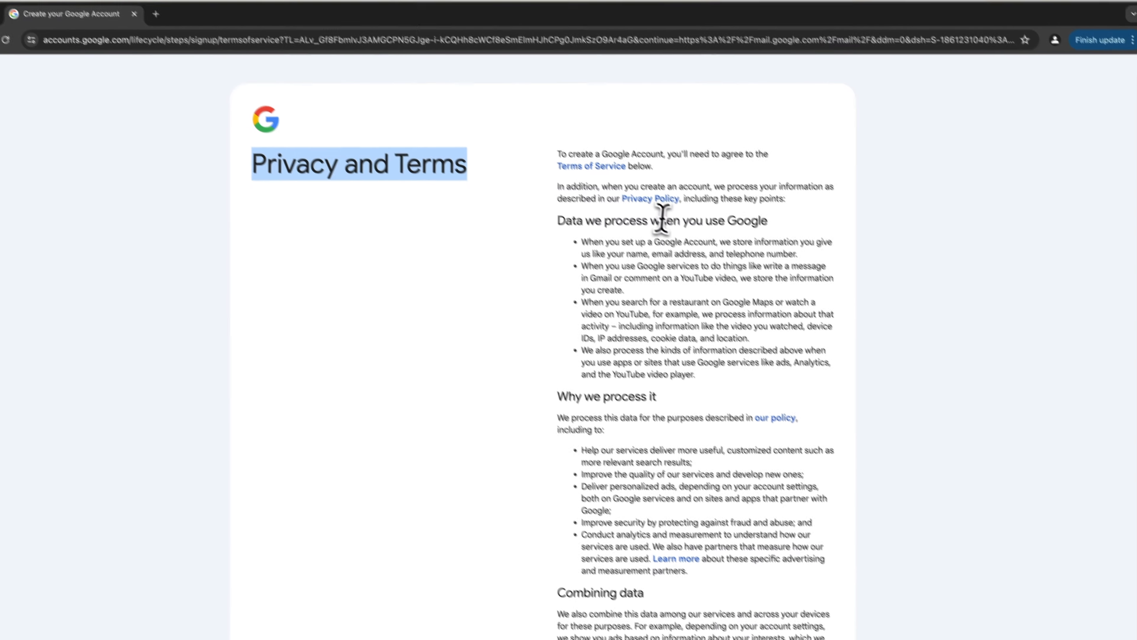
pyautogui.scroll(-5, 739, 283)
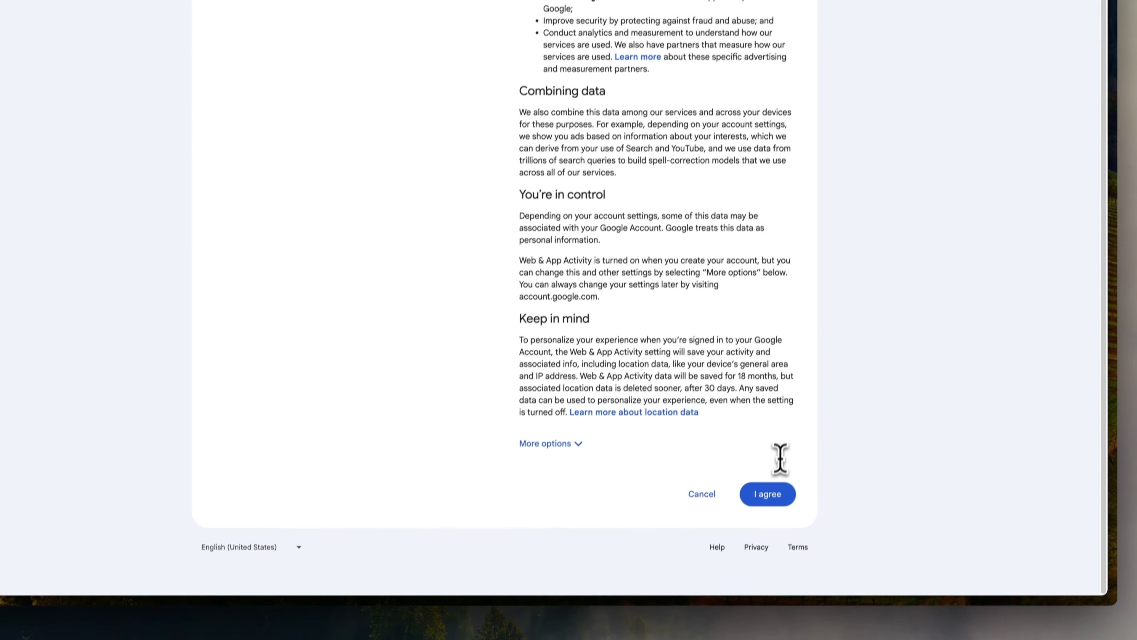
pyautogui.click(783, 474)
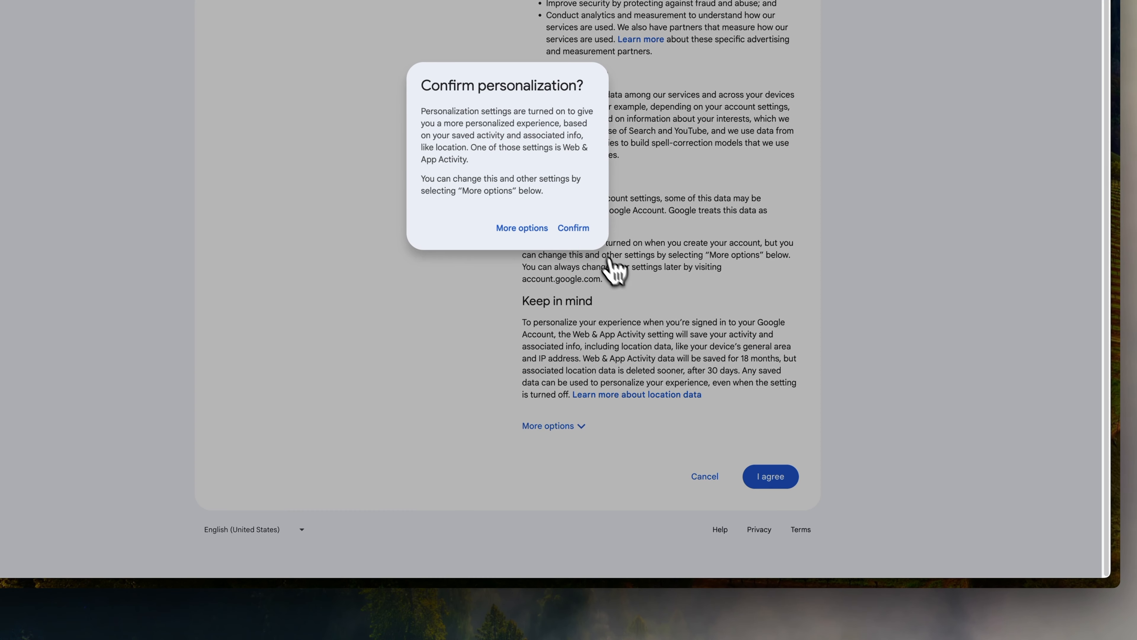
pyautogui.click(584, 233)
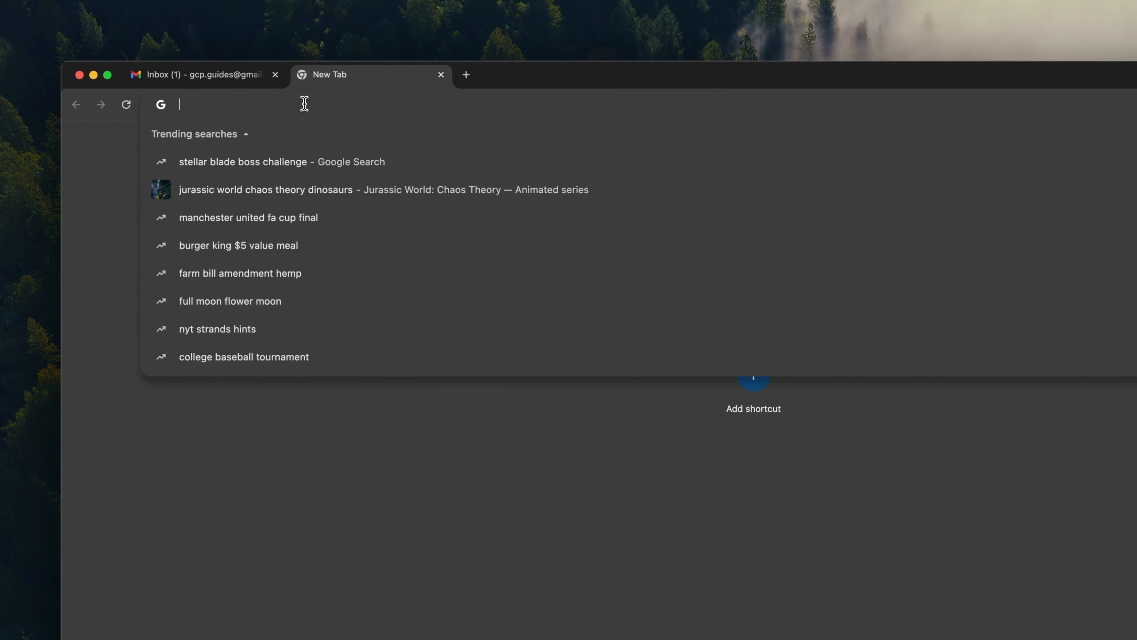
# - Open console.cloud.google.com and accept the Google Cloud terms of service for United States
pyautogui.write('console.')
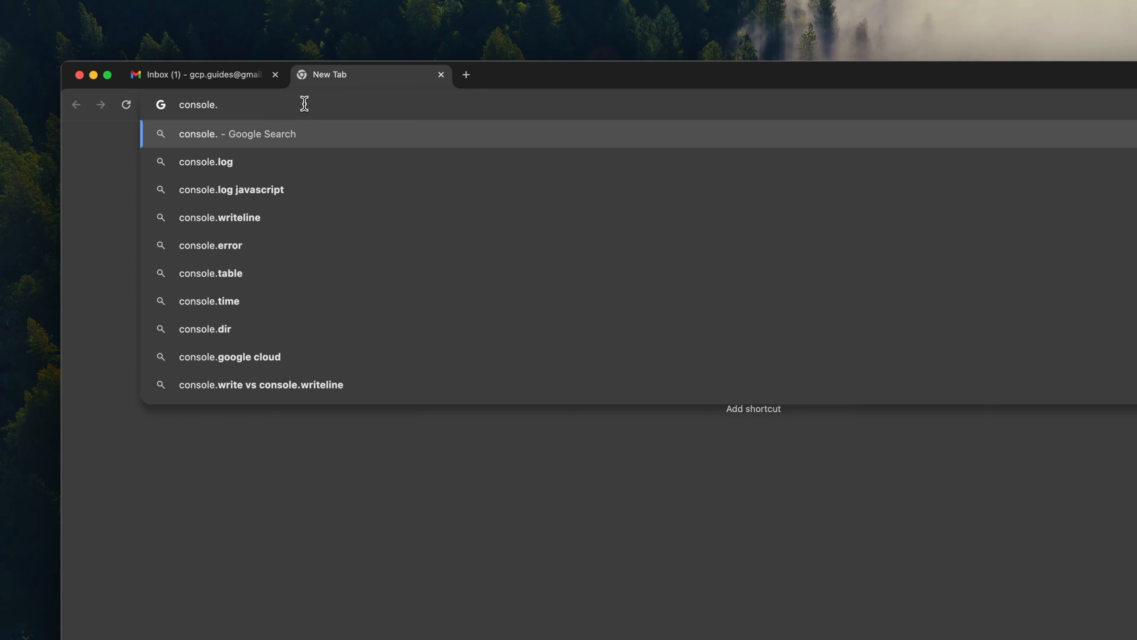
pyautogui.write('cloud.google.com')
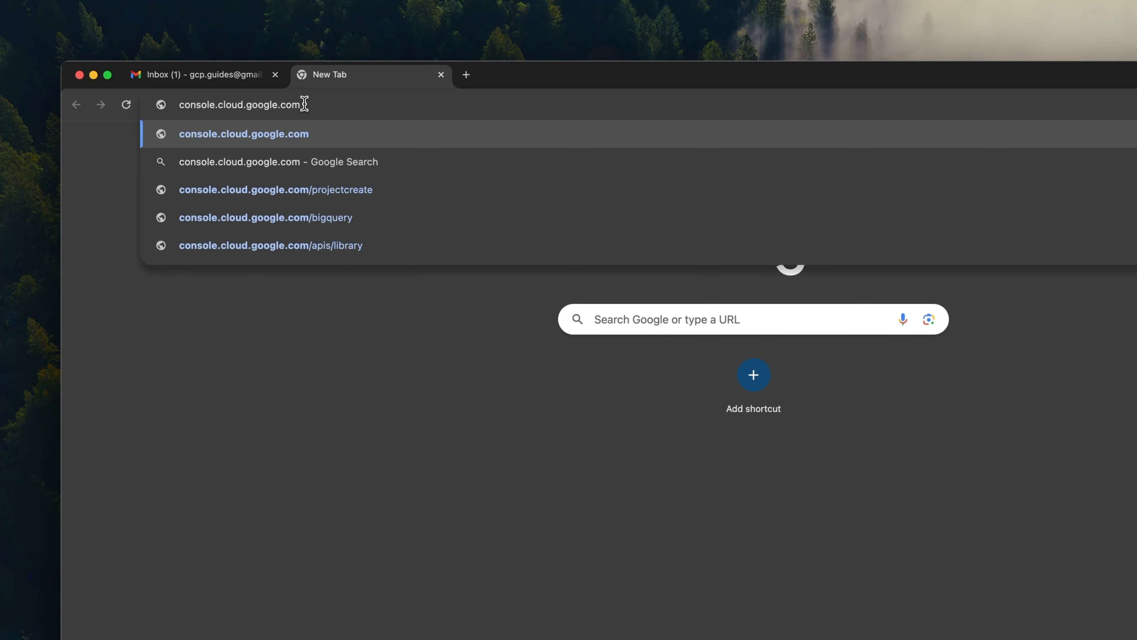
pyautogui.press('Return')
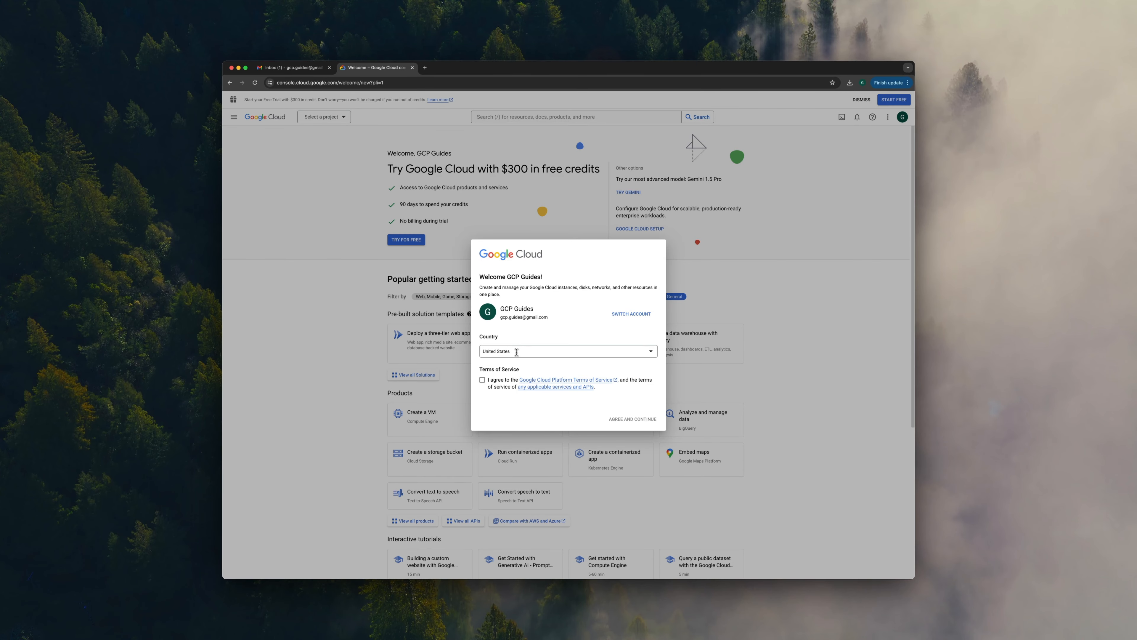
pyautogui.click(484, 380)
pyautogui.click(617, 419)
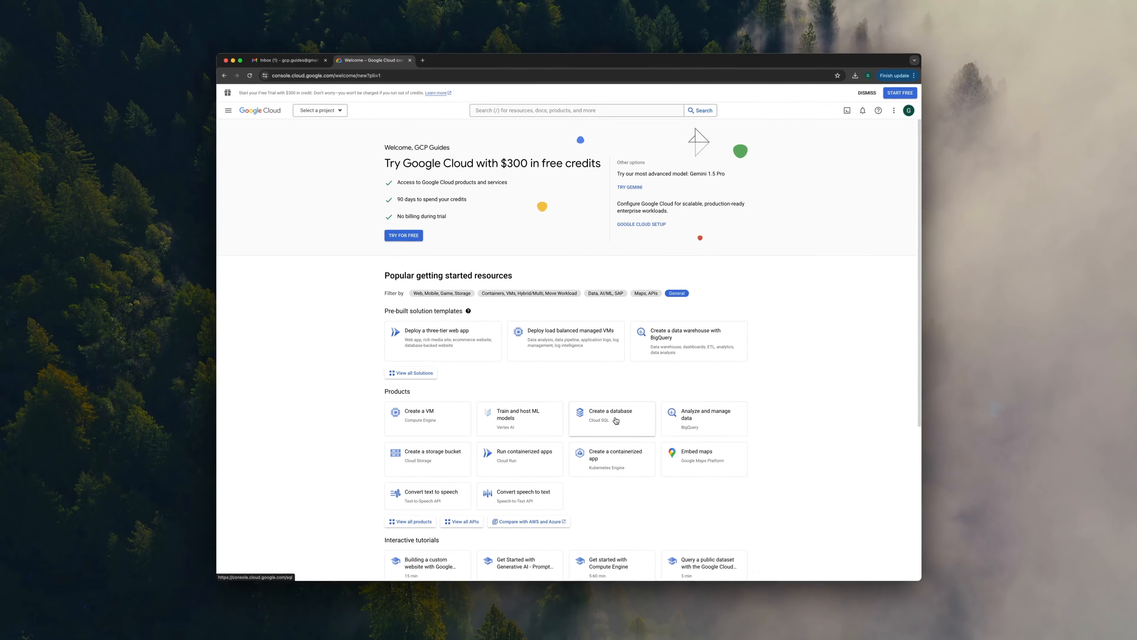
# - Highlight the $300 free-trial banner text and start the free trial sign-up
pyautogui.moveTo(244, 99); pyautogui.dragTo(400, 101)
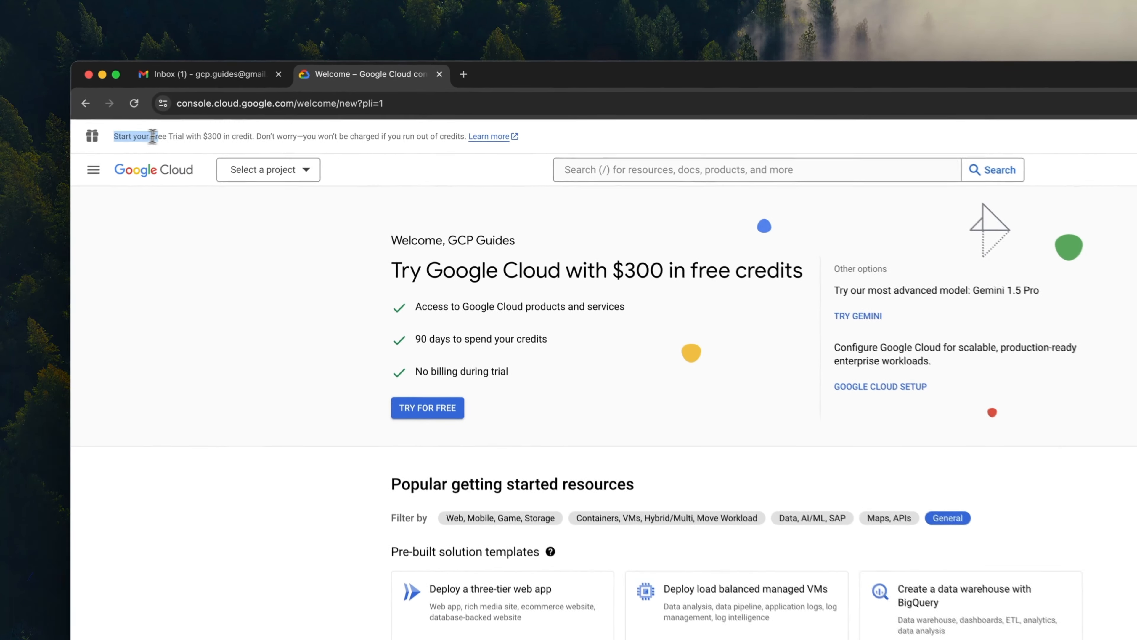
pyautogui.moveTo(415, 142); pyautogui.dragTo(466, 142)
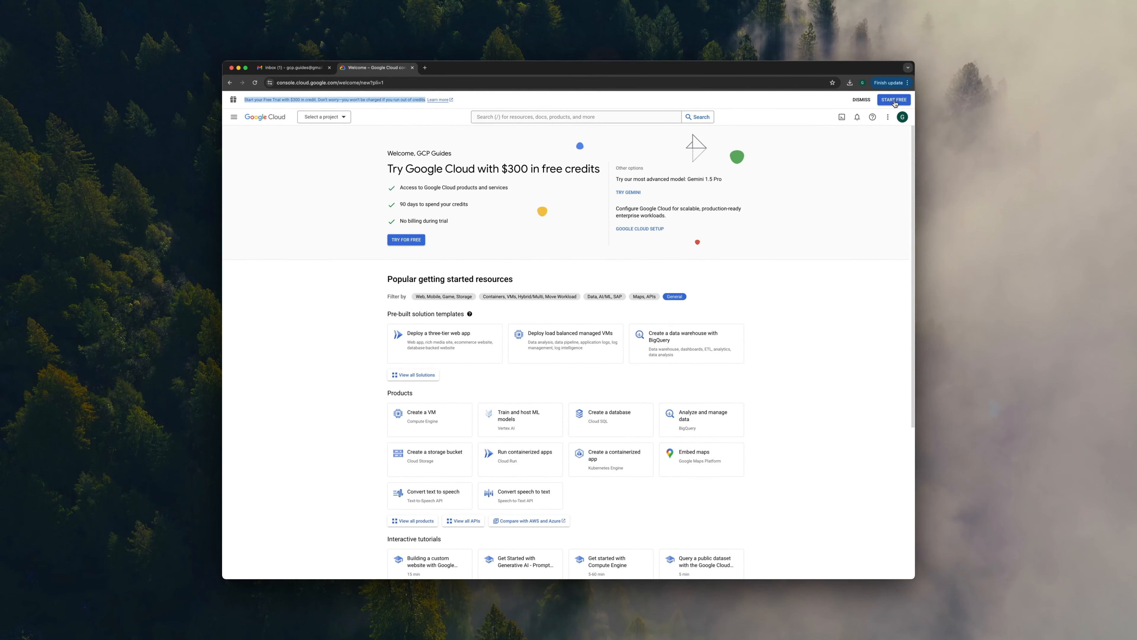
pyautogui.click(894, 100)
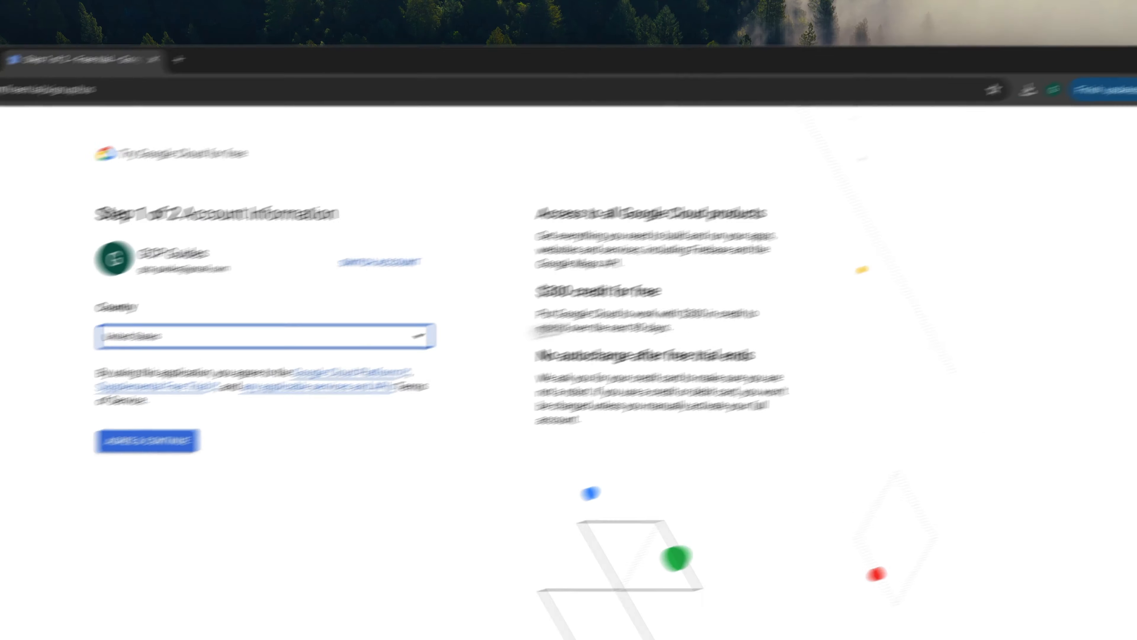
# - Keep United States as the country and accept the free-trial terms
pyautogui.click(134, 345)
pyautogui.click(147, 425)
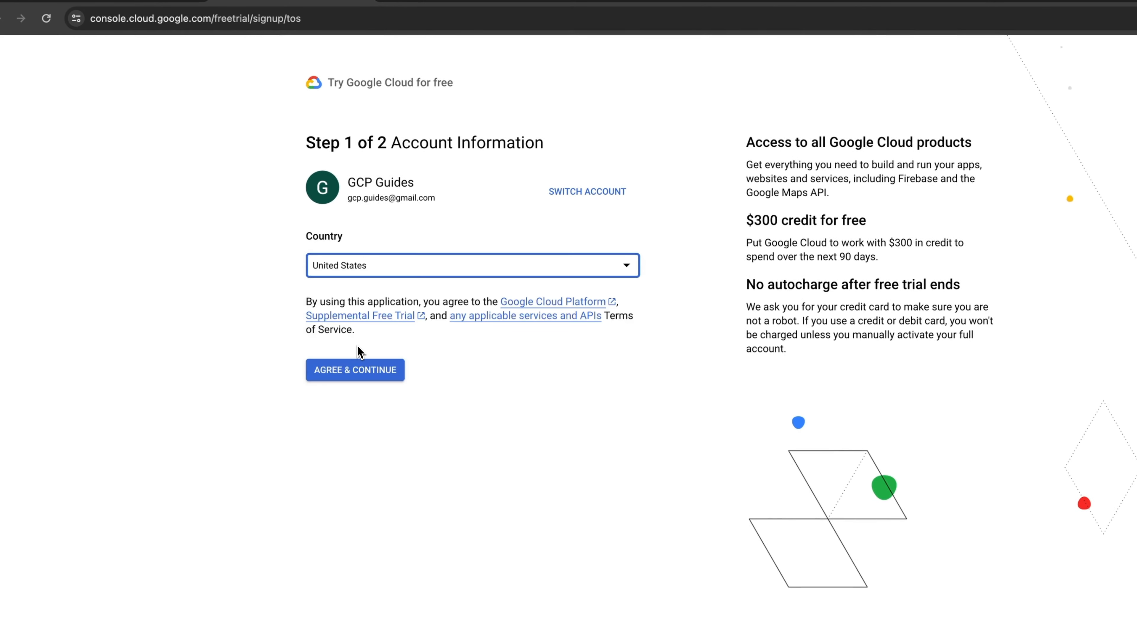
pyautogui.click(368, 372)
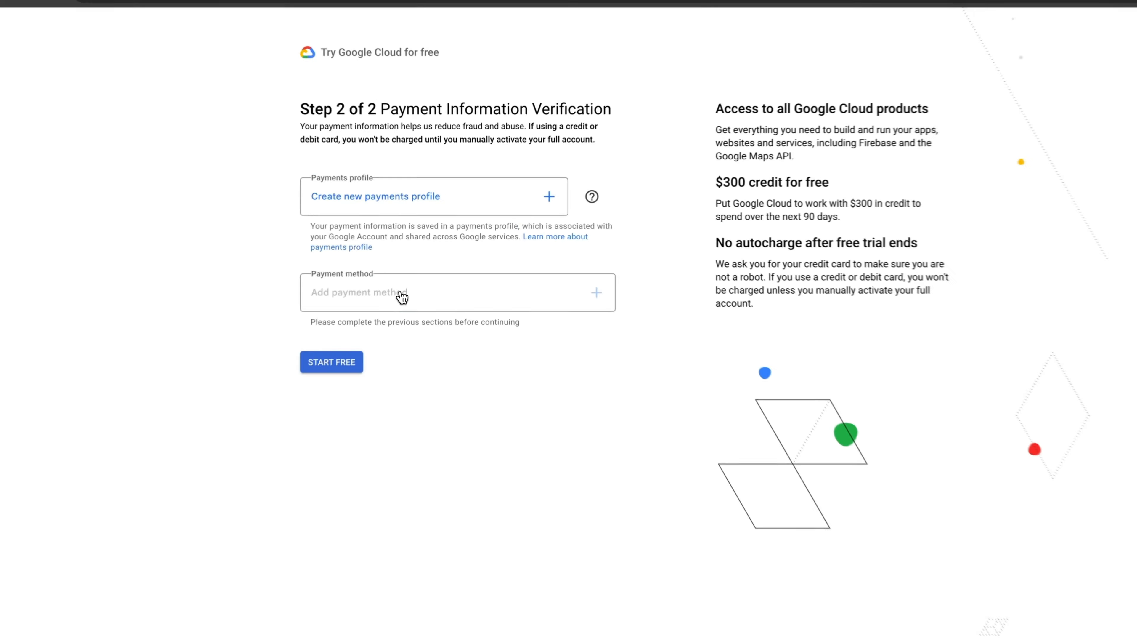
# - Create an Individual payments profile, save the Visa card, and start the free trial
pyautogui.click(517, 191)
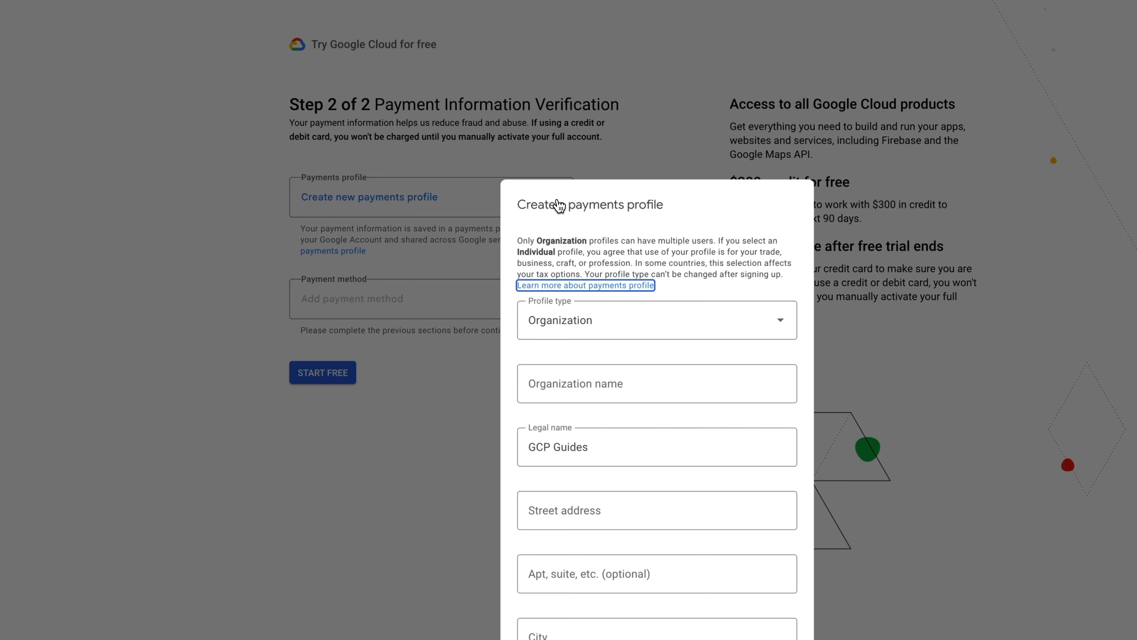
pyautogui.click(582, 316)
pyautogui.click(584, 411)
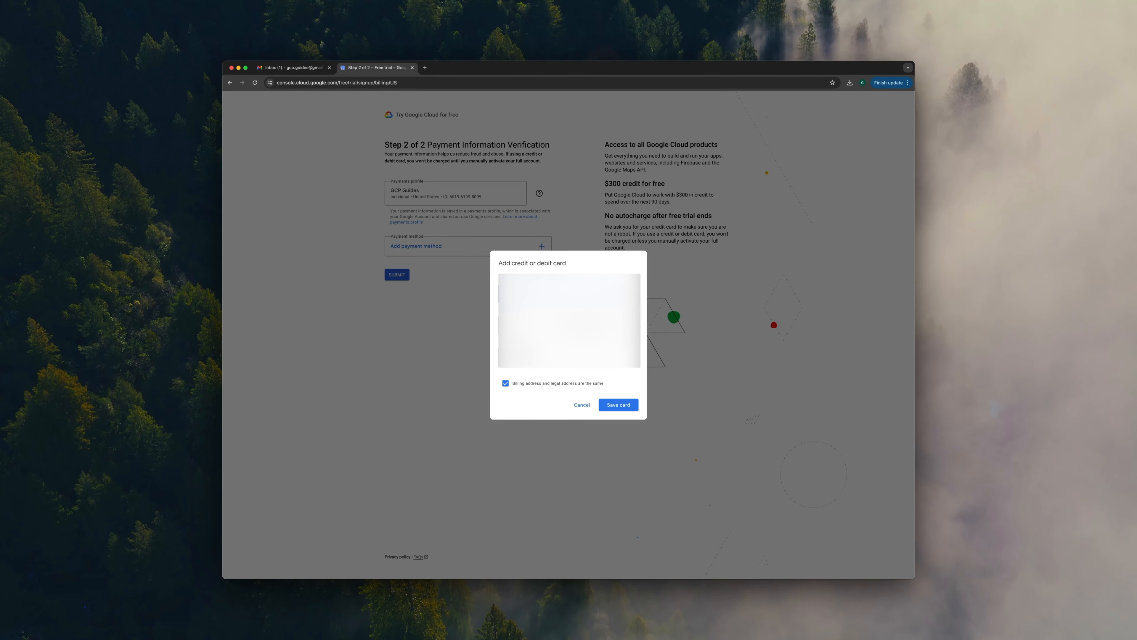
pyautogui.click(626, 407)
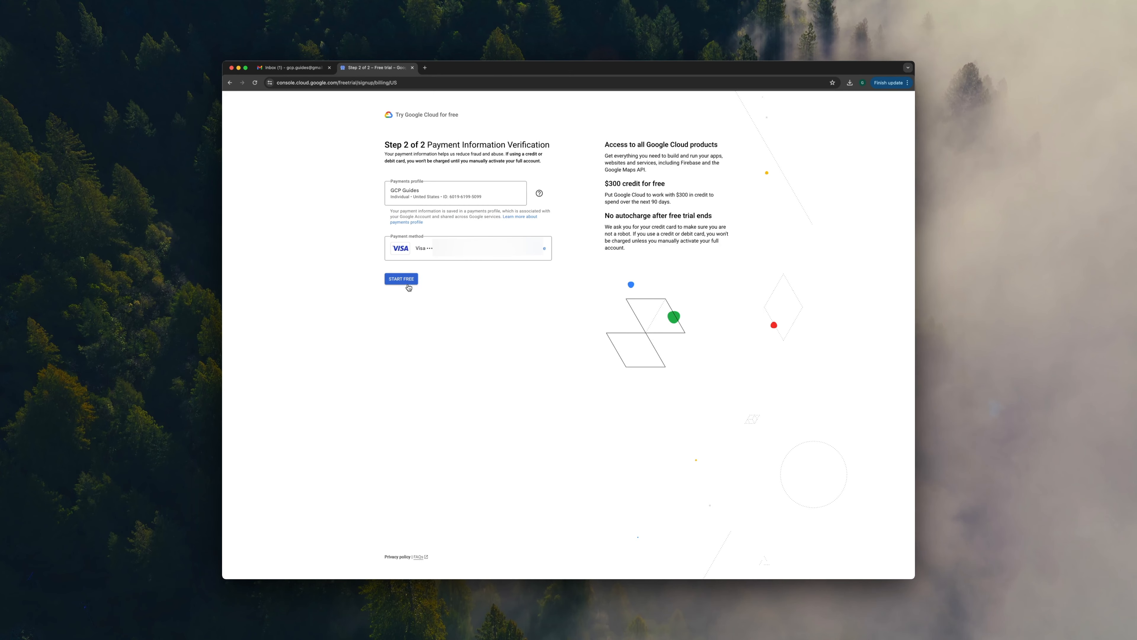
pyautogui.click(408, 283)
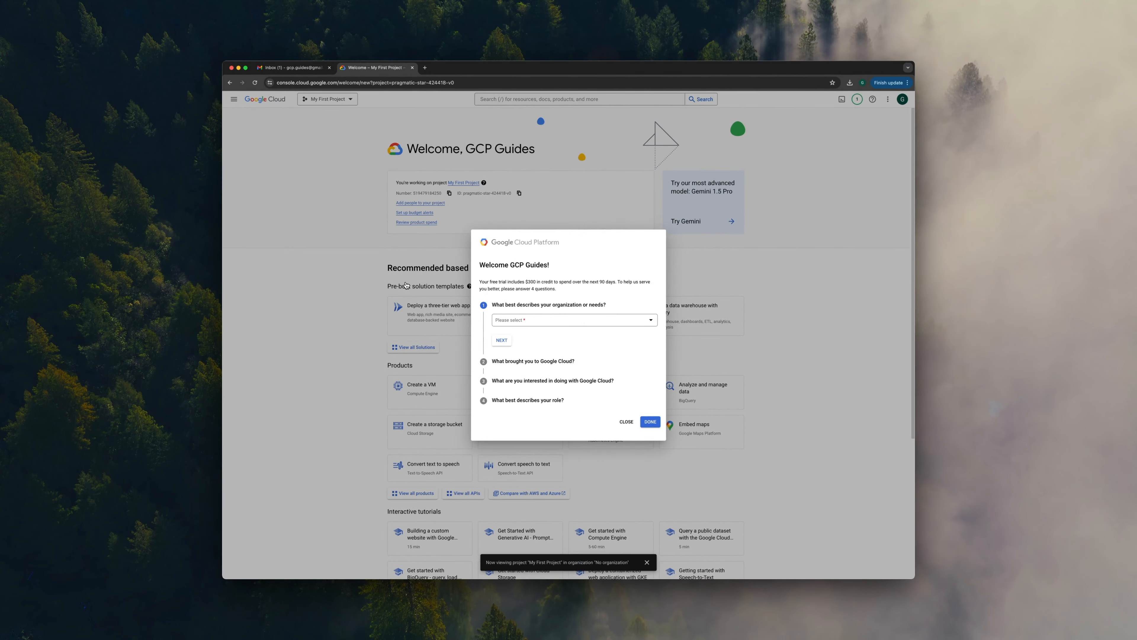
# - Answer the organization question with Other, specifying Student
pyautogui.click(510, 320)
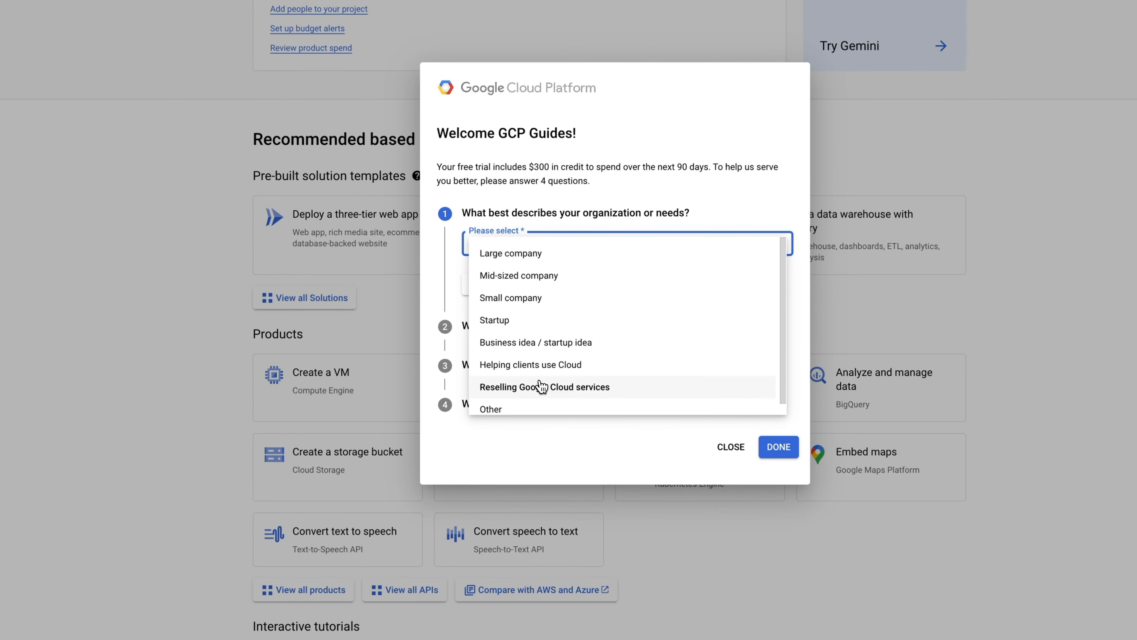
pyautogui.scroll(-1, 540, 386)
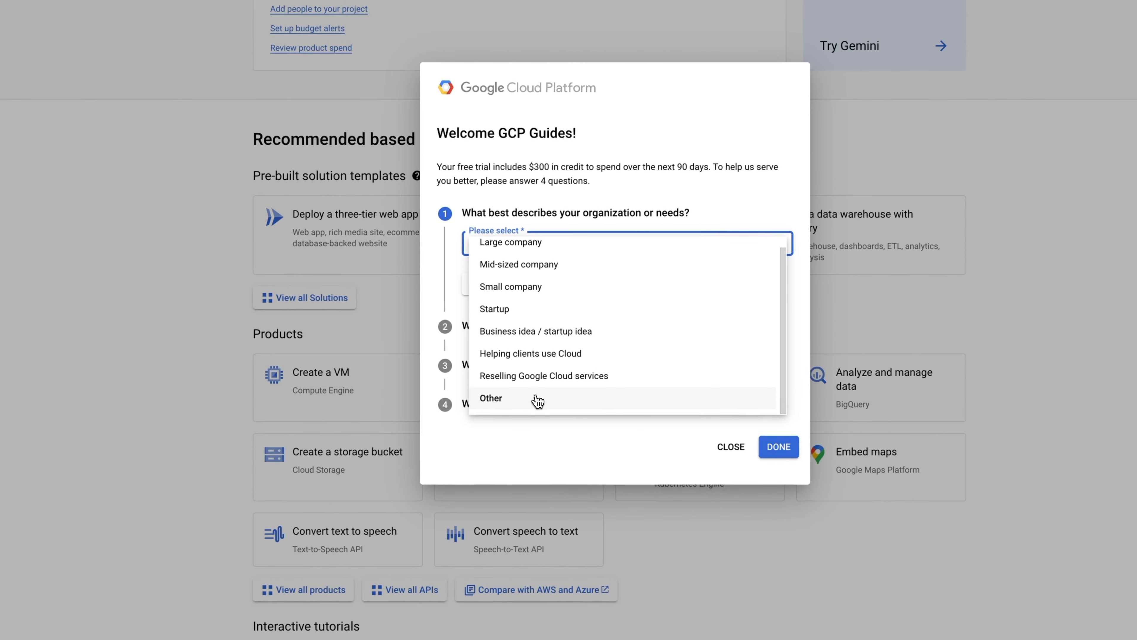
pyautogui.click(537, 400)
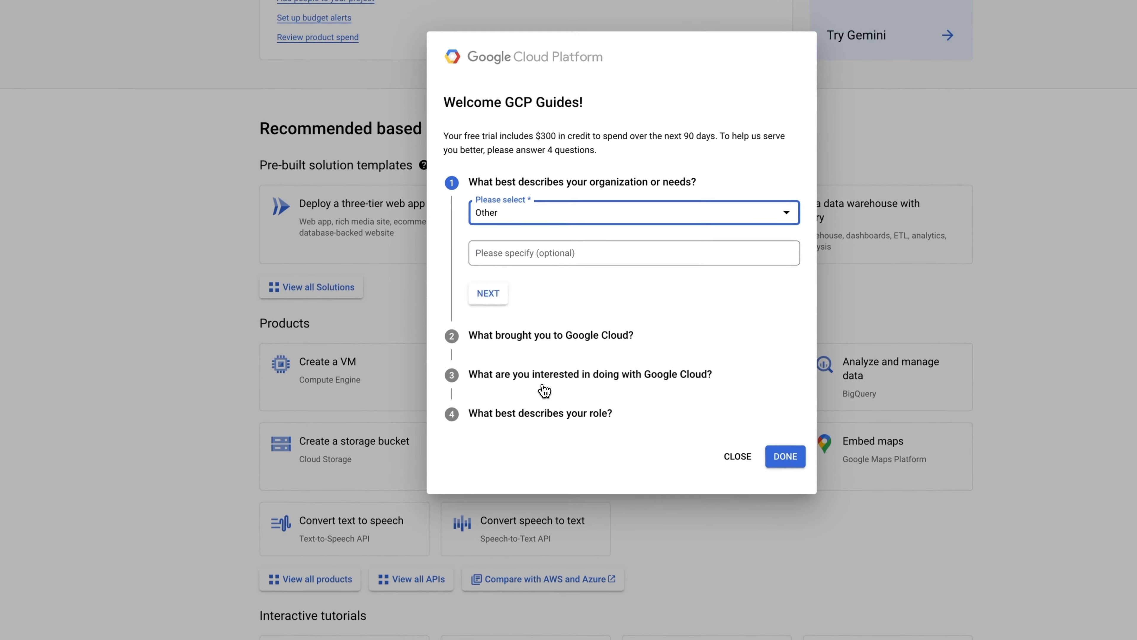
pyautogui.click(507, 260)
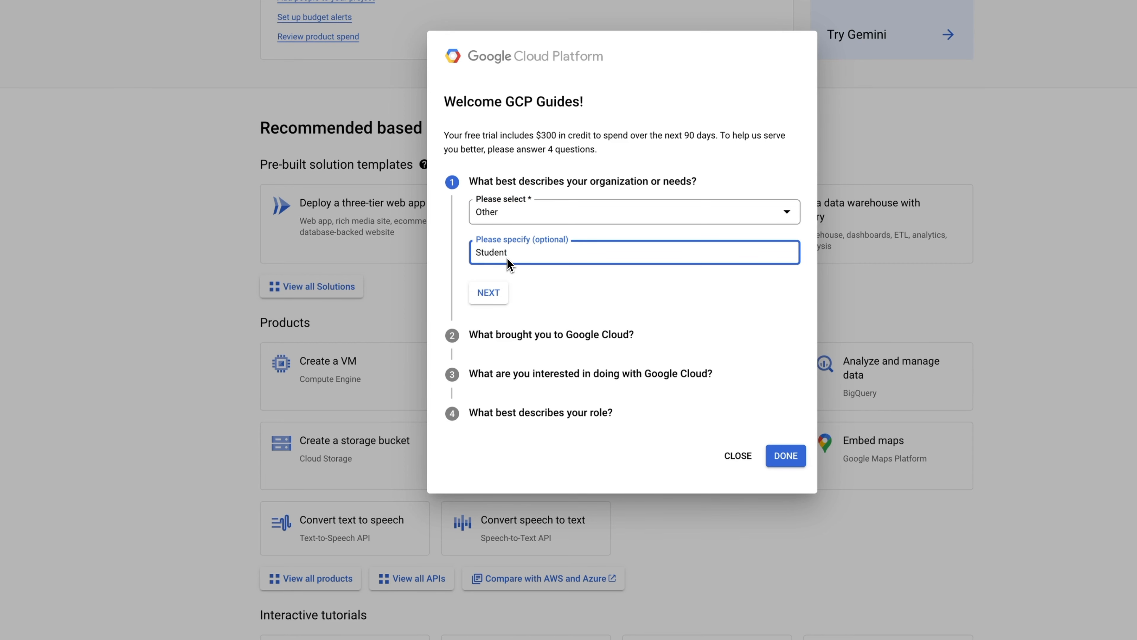
pyautogui.click(489, 293)
# - Choose Learn more / explore as the reason for using Google Cloud
pyautogui.click(466, 225)
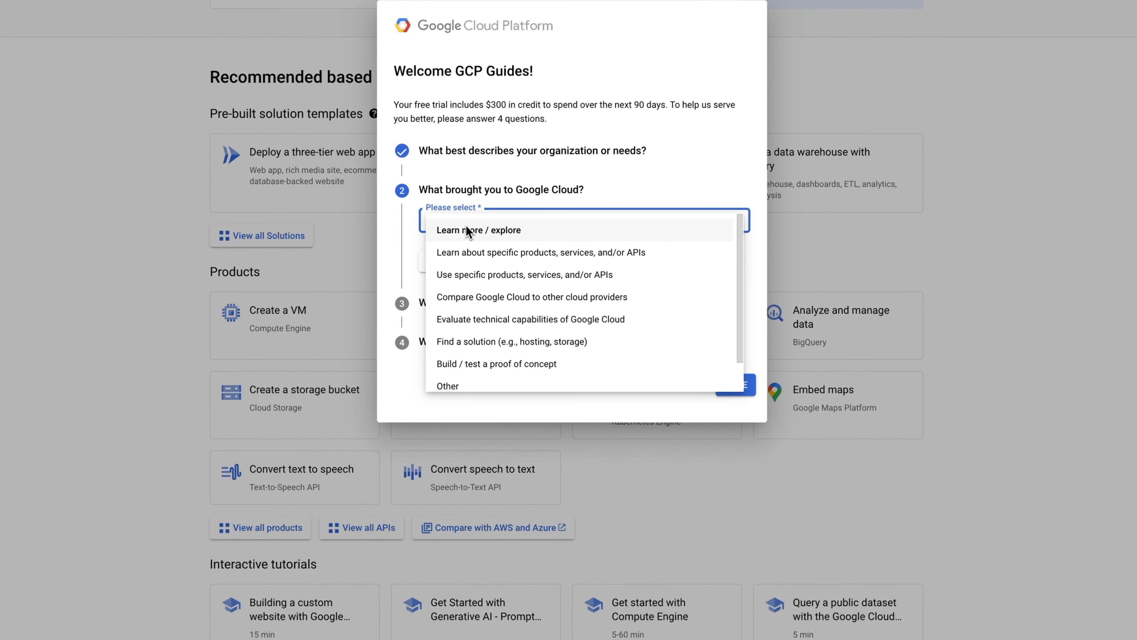
pyautogui.click(465, 227)
pyautogui.click(441, 261)
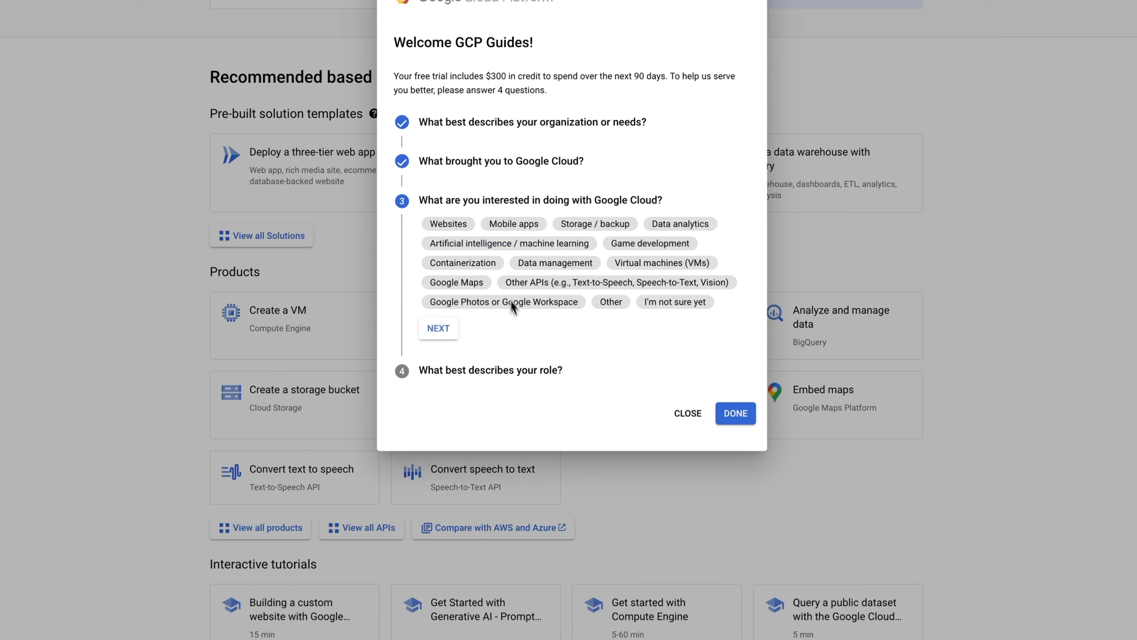
# - Select interests: Websites, Mobile apps, Data analytics, AI/ML, Game development, Containerization, VMs, Data management, Storage, Other APIs, Google Photos/Workspace
pyautogui.click(439, 329)
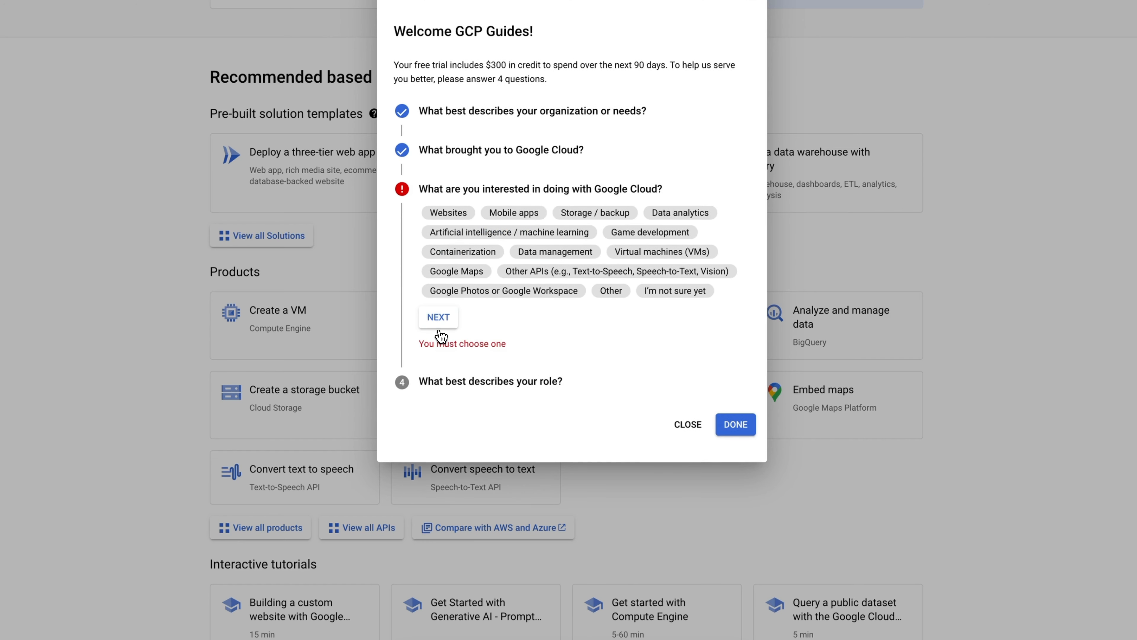
pyautogui.click(449, 213)
pyautogui.click(533, 216)
pyautogui.click(487, 237)
pyautogui.click(600, 233)
pyautogui.click(504, 252)
pyautogui.click(587, 253)
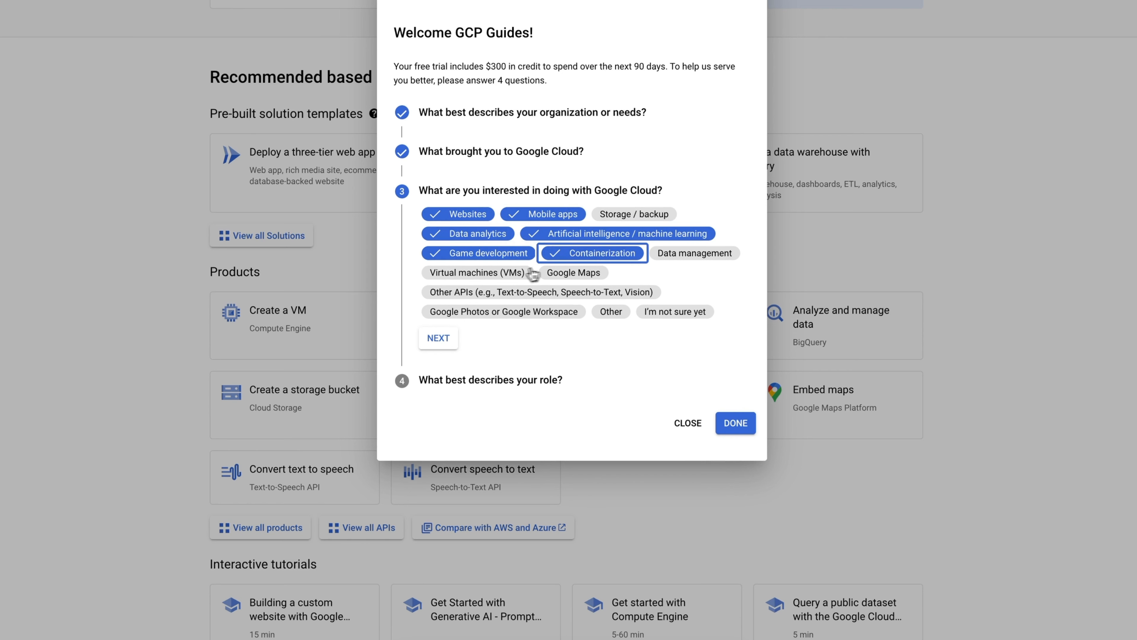
pyautogui.click(536, 274)
pyautogui.click(693, 255)
pyautogui.click(634, 214)
pyautogui.click(636, 294)
pyautogui.click(524, 313)
pyautogui.click(631, 312)
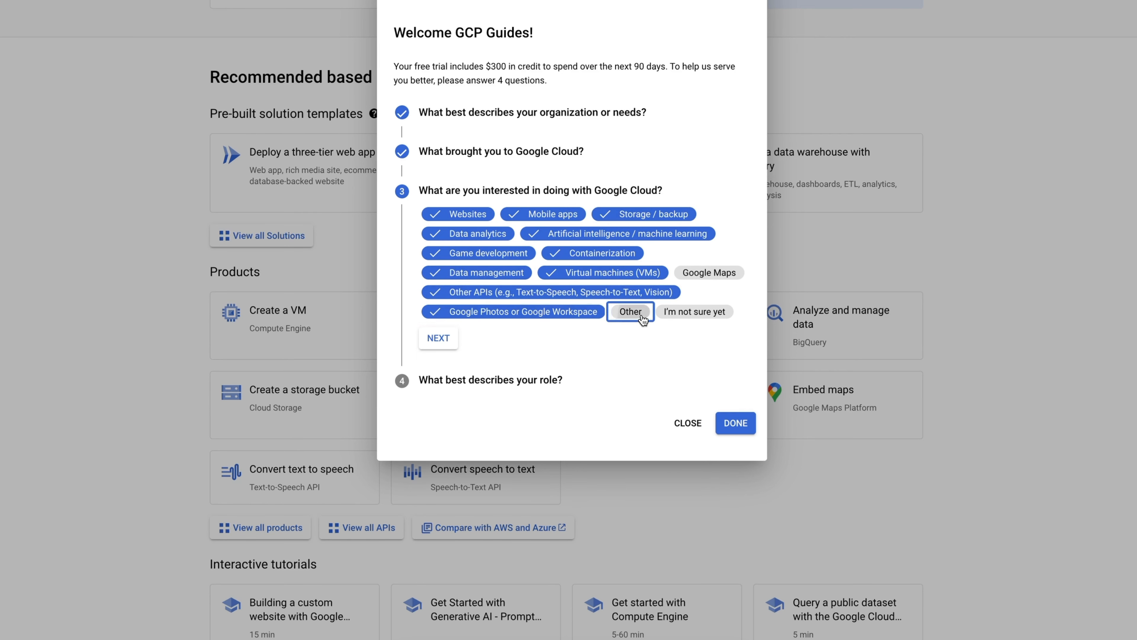
pyautogui.click(631, 276)
# - Set the role to DevOps Engineer and finish the questionnaire
pyautogui.click(463, 312)
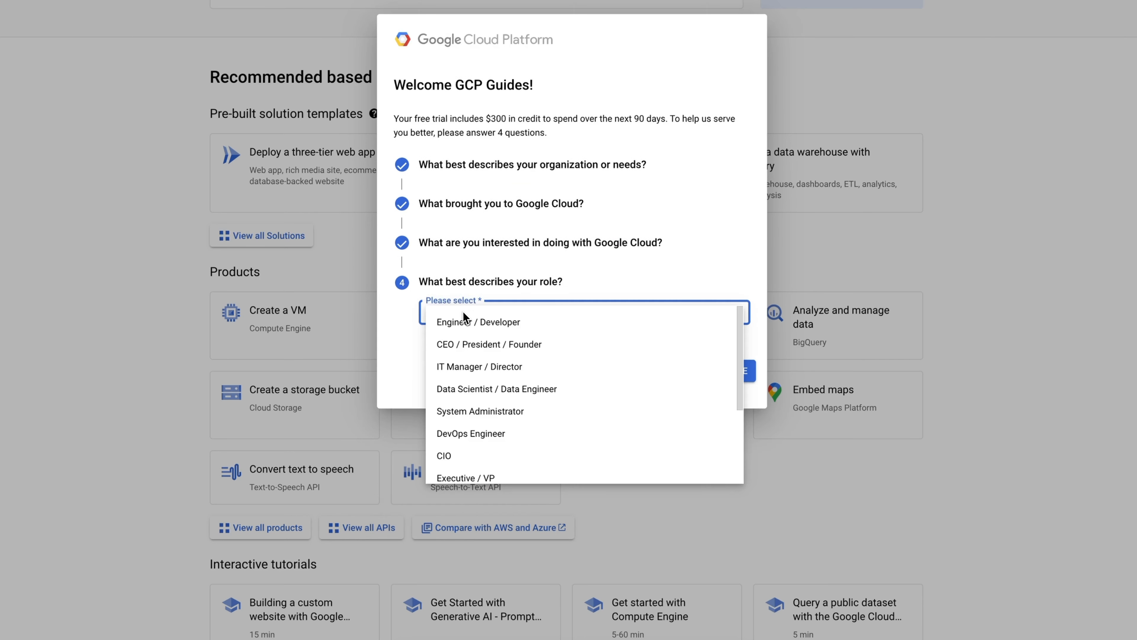
pyautogui.click(530, 419)
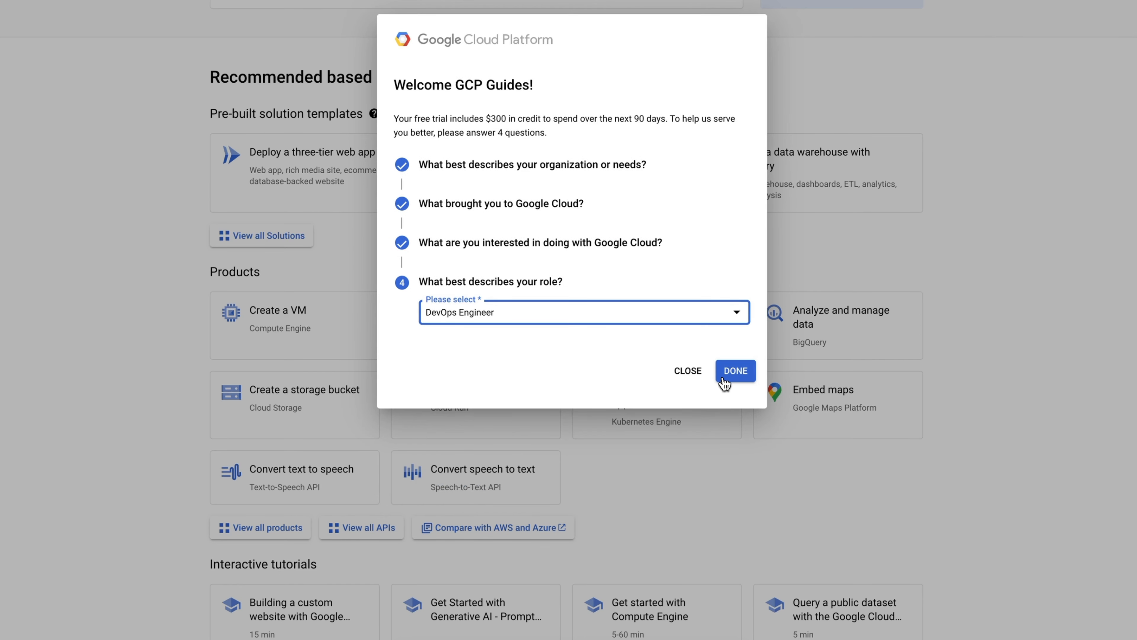
pyautogui.click(734, 373)
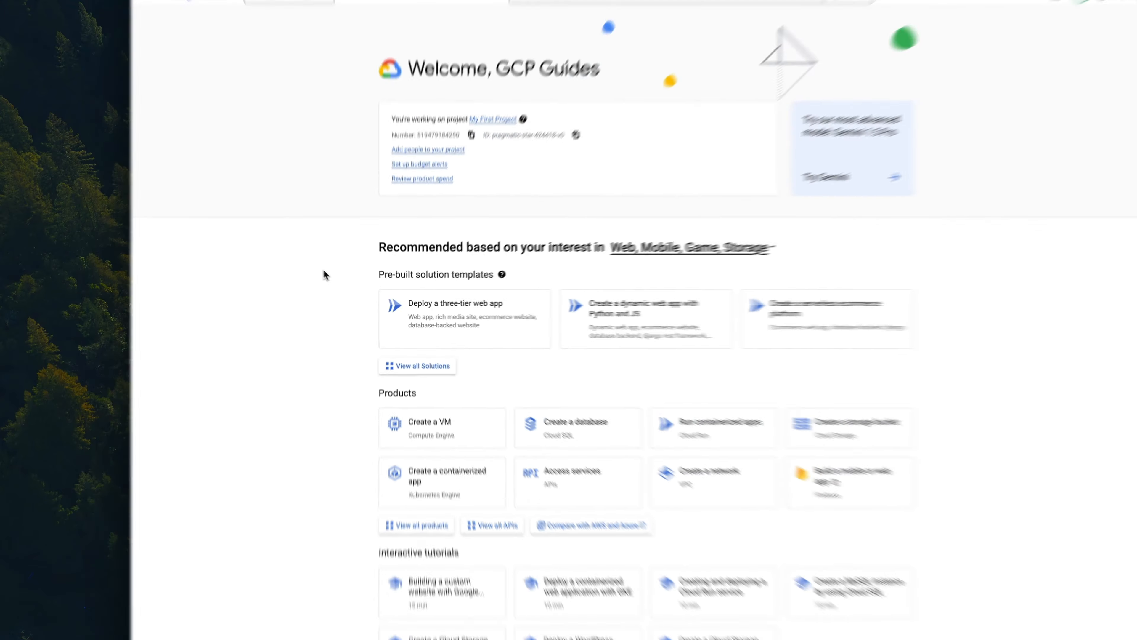